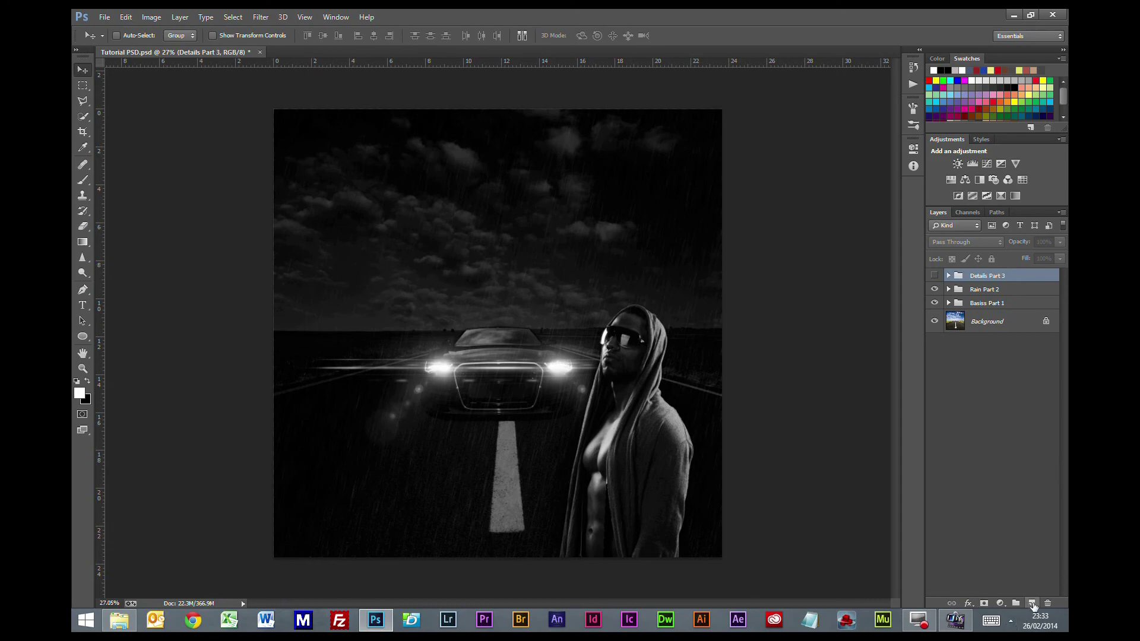
- Add a new empty layer set to the Screen blend mode
{"action": "left_click", "coordinate": [1033, 604]}
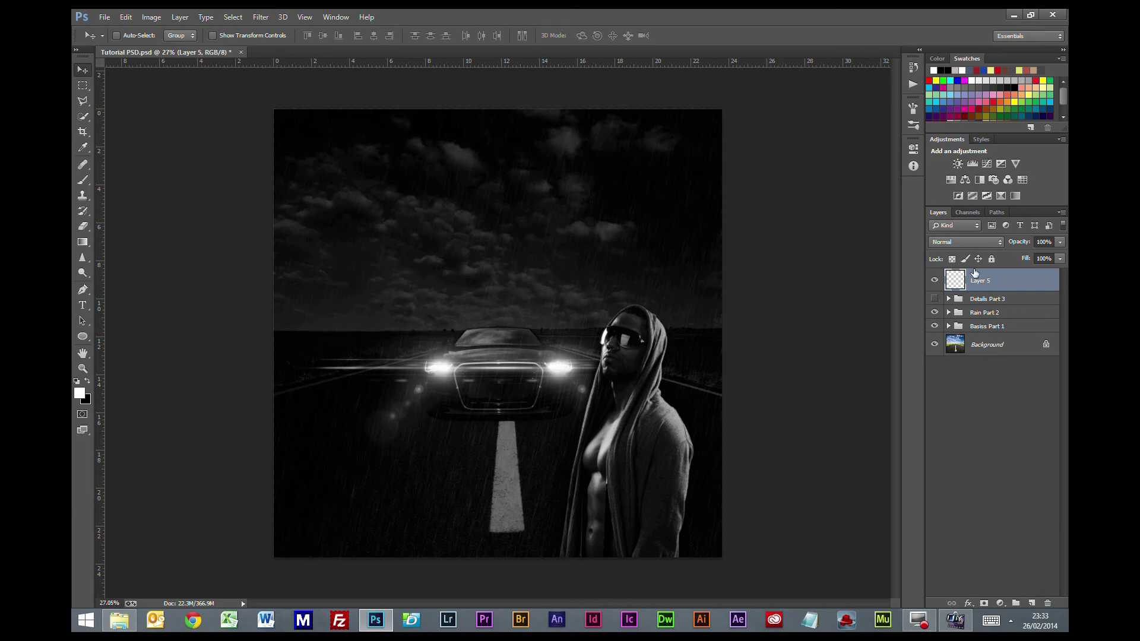
{"action": "left_click", "coordinate": [974, 241]}
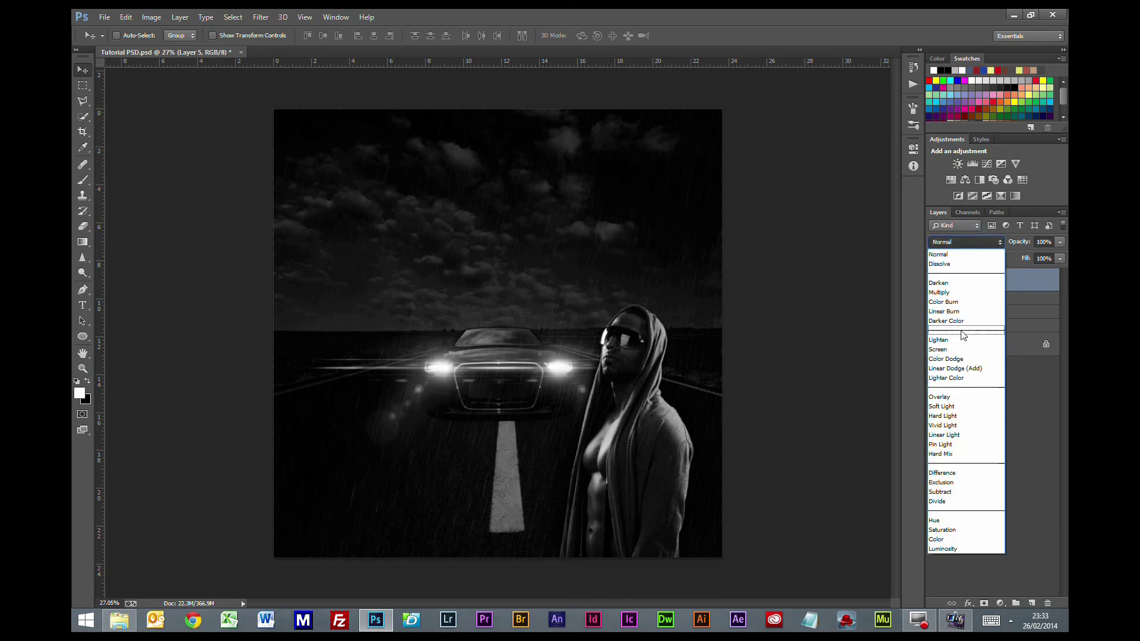
{"action": "left_click", "coordinate": [950, 350]}
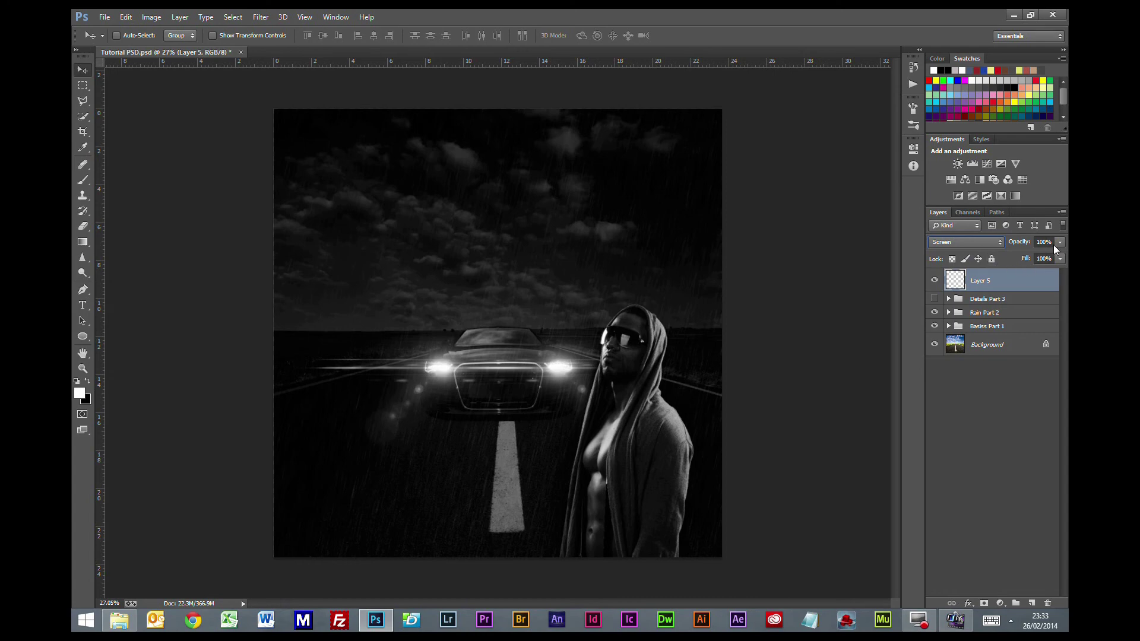
- Fill the layer with Render > Clouds and lower its opacity to 20%
{"action": "left_click", "coordinate": [260, 17]}
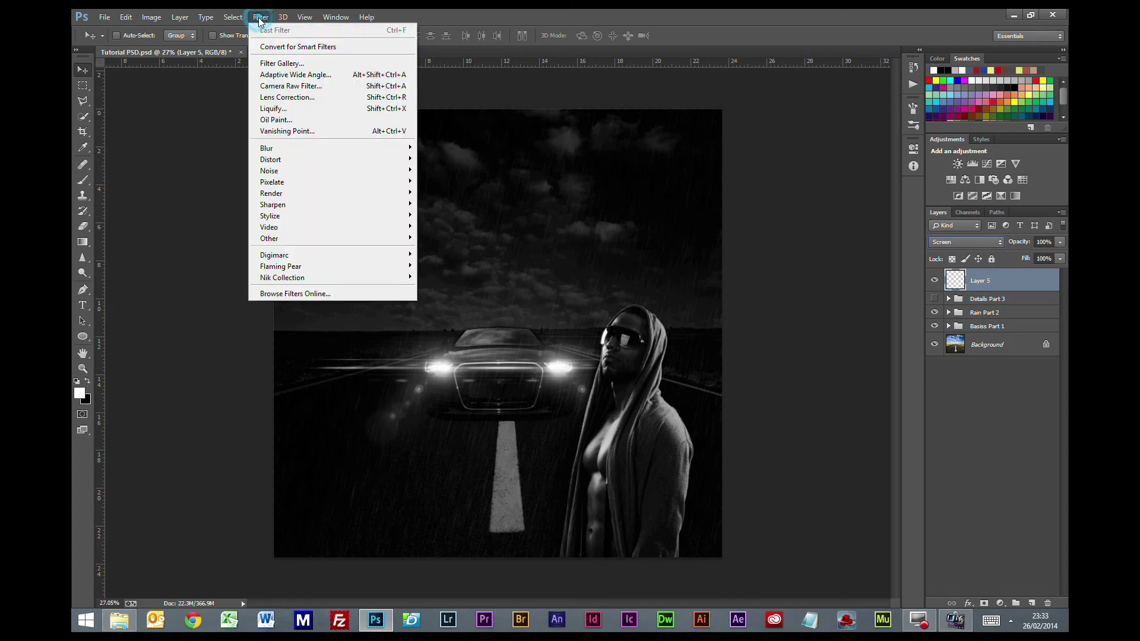
{"action": "mouse_move", "coordinate": [263, 194]}
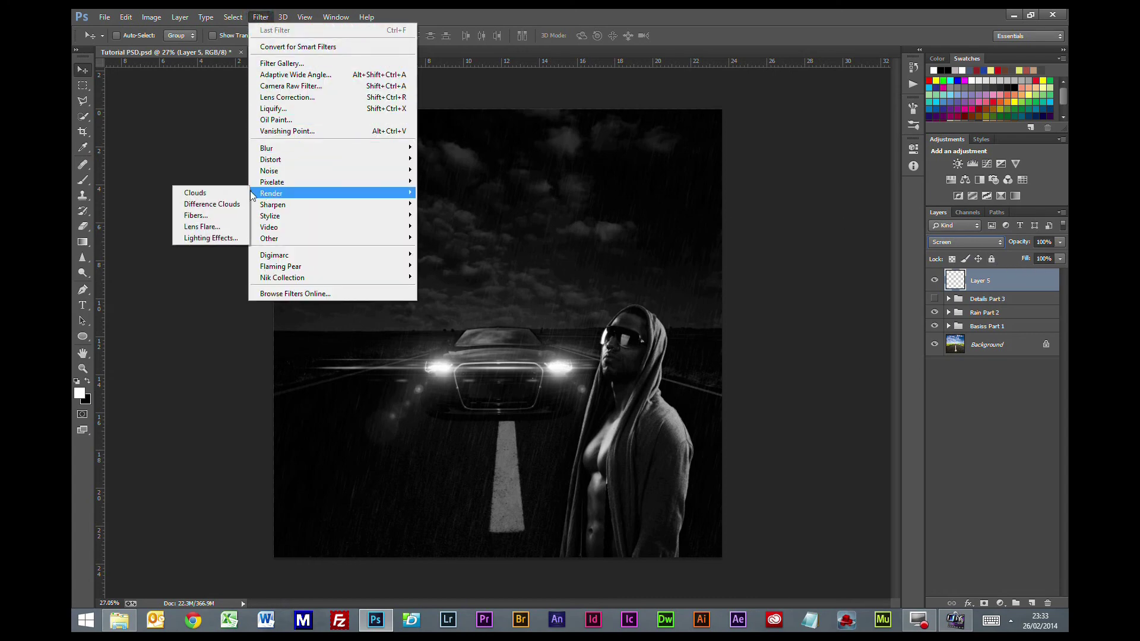
{"action": "left_click", "coordinate": [221, 194]}
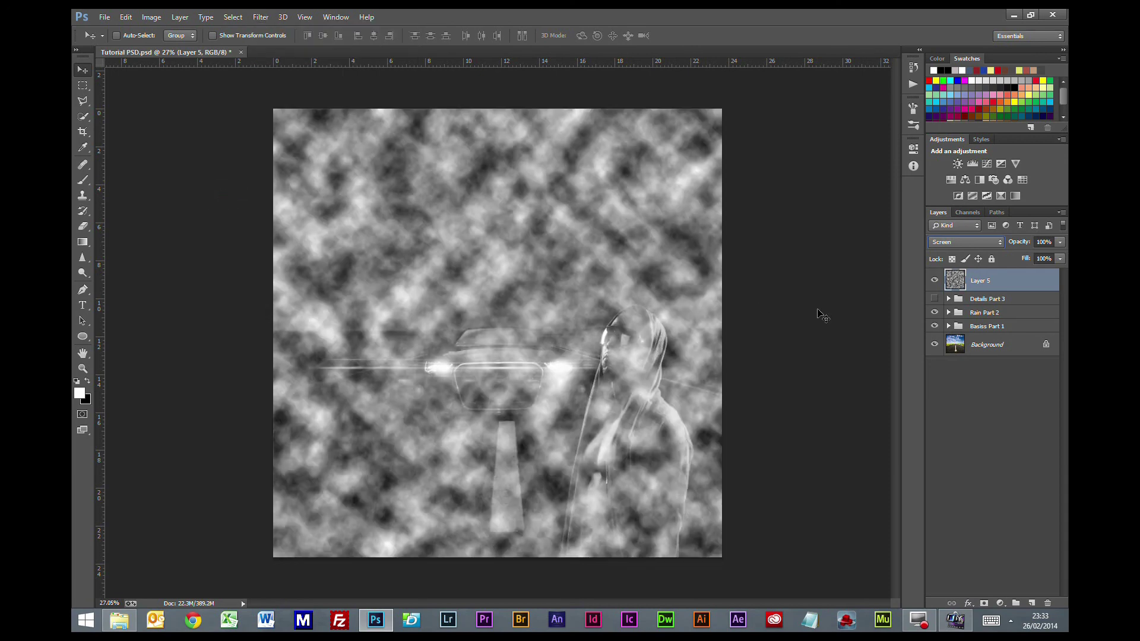
{"action": "key", "text": "shift+plus"}
{"action": "key", "text": "shift+minus"}
{"action": "left_click", "coordinate": [1059, 242]}
{"action": "left_click_drag", "start_coordinate": [1019, 257], "coordinate": [1012, 262]}
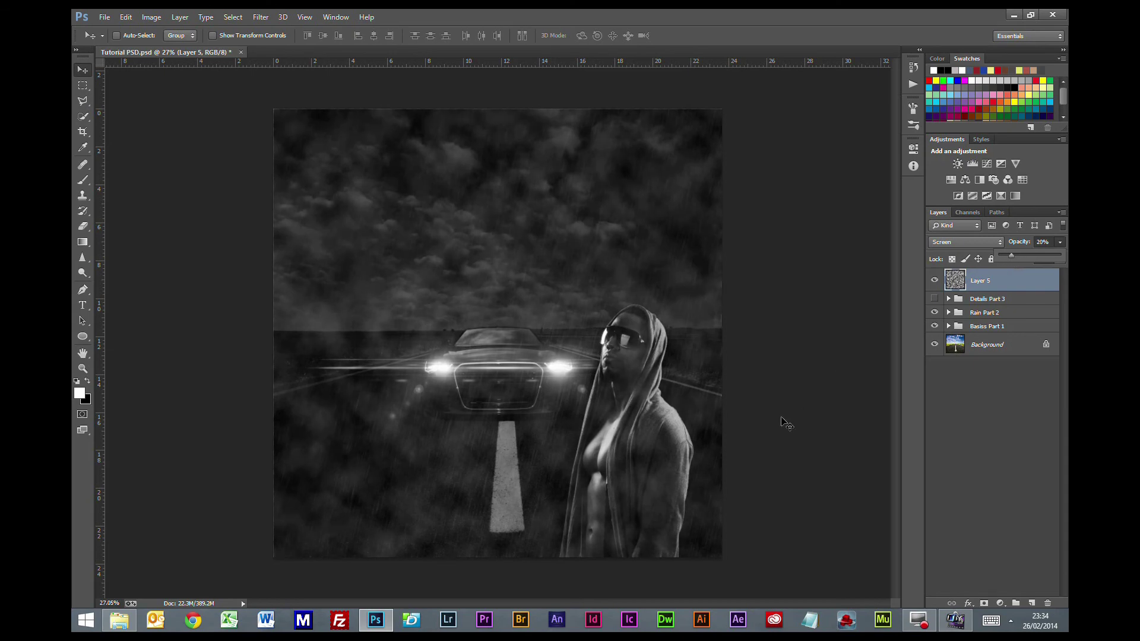
- Free-transform the cloud layer up to about 232% beyond the canvas and apply it
{"action": "key", "text": "ctrl+t"}
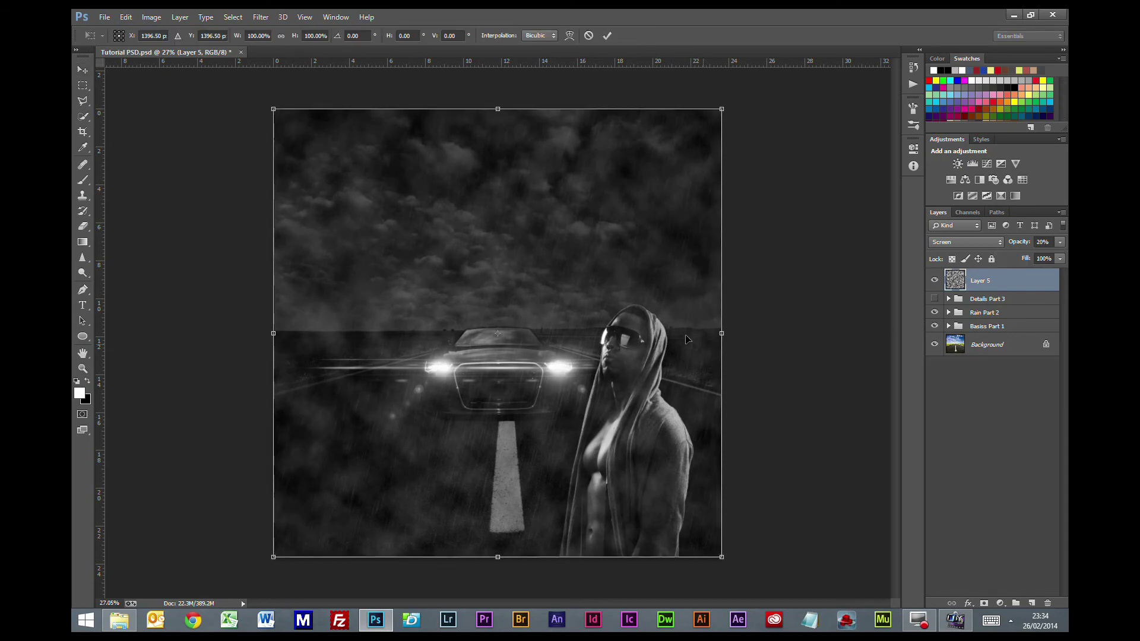
{"action": "scroll", "coordinate": [419, 305], "scroll_direction": "down", "scroll_amount": 5}
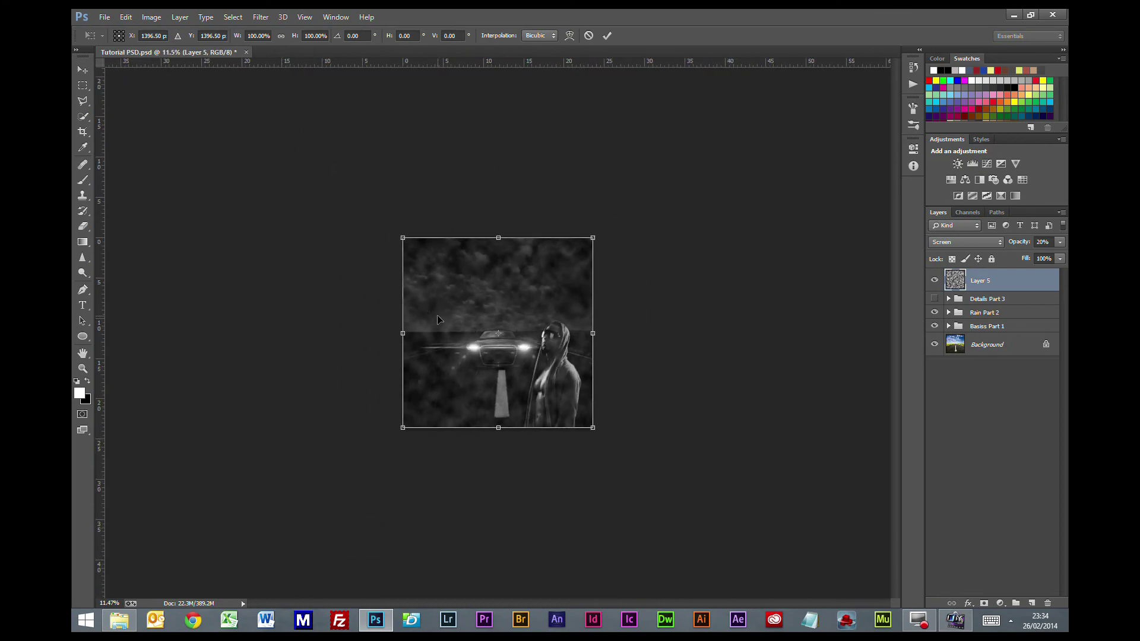
{"action": "scroll", "coordinate": [438, 319], "scroll_direction": "down", "scroll_amount": 1}
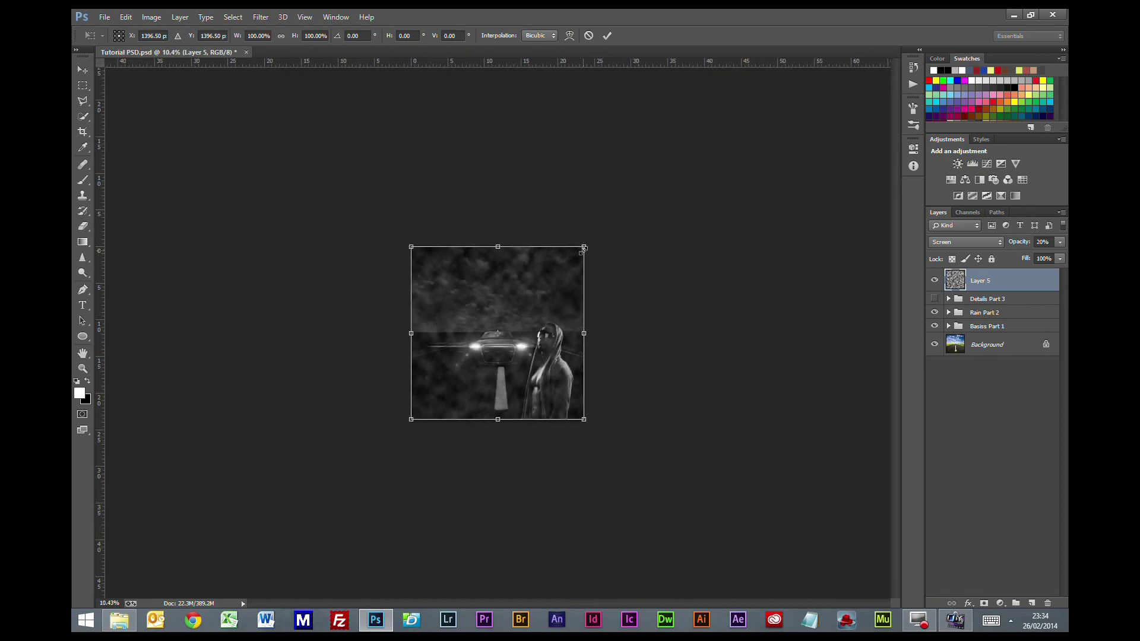
{"action": "left_click_drag", "start_coordinate": [585, 247], "coordinate": [823, 44]}
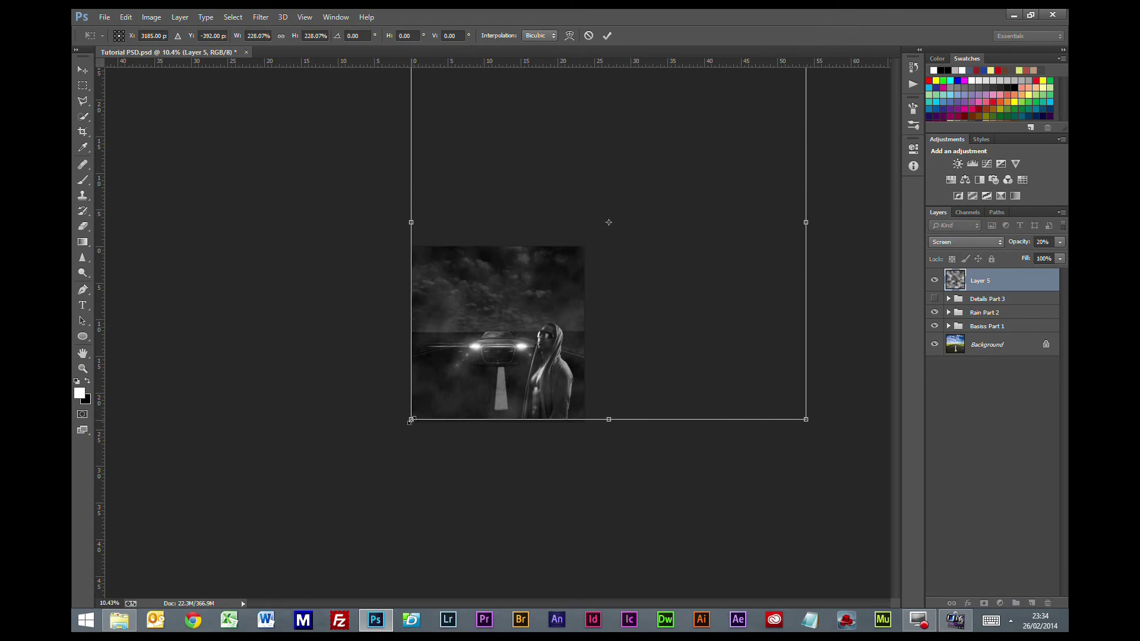
{"action": "left_click_drag", "start_coordinate": [411, 419], "coordinate": [402, 427]}
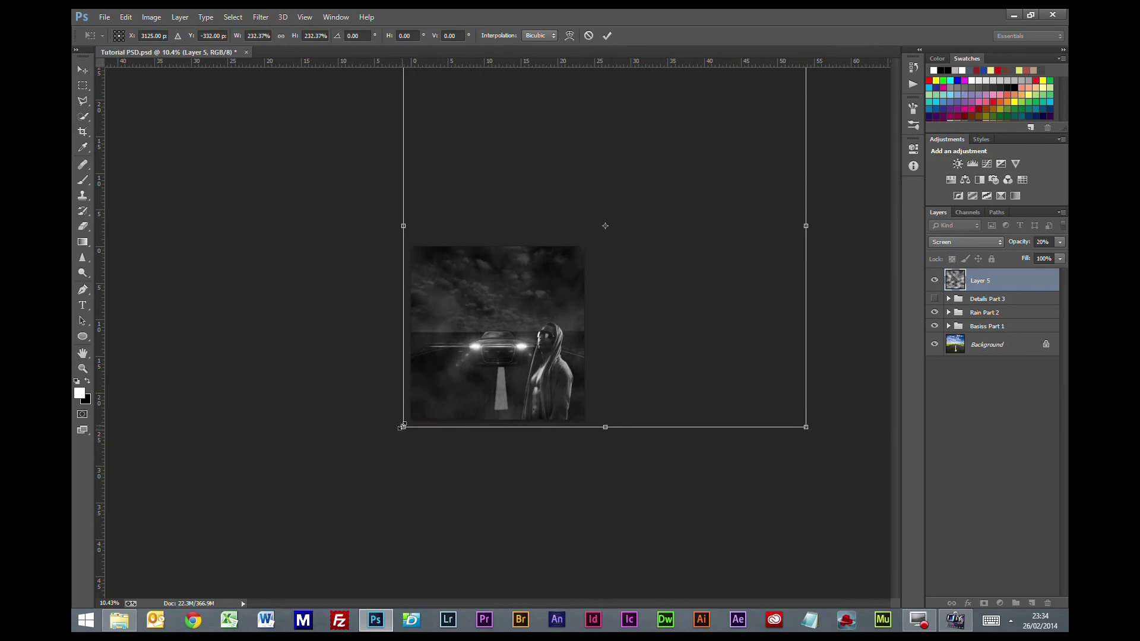
{"action": "key", "text": "Return"}
{"action": "scroll", "coordinate": [498, 373], "scroll_direction": "up", "scroll_amount": 2}
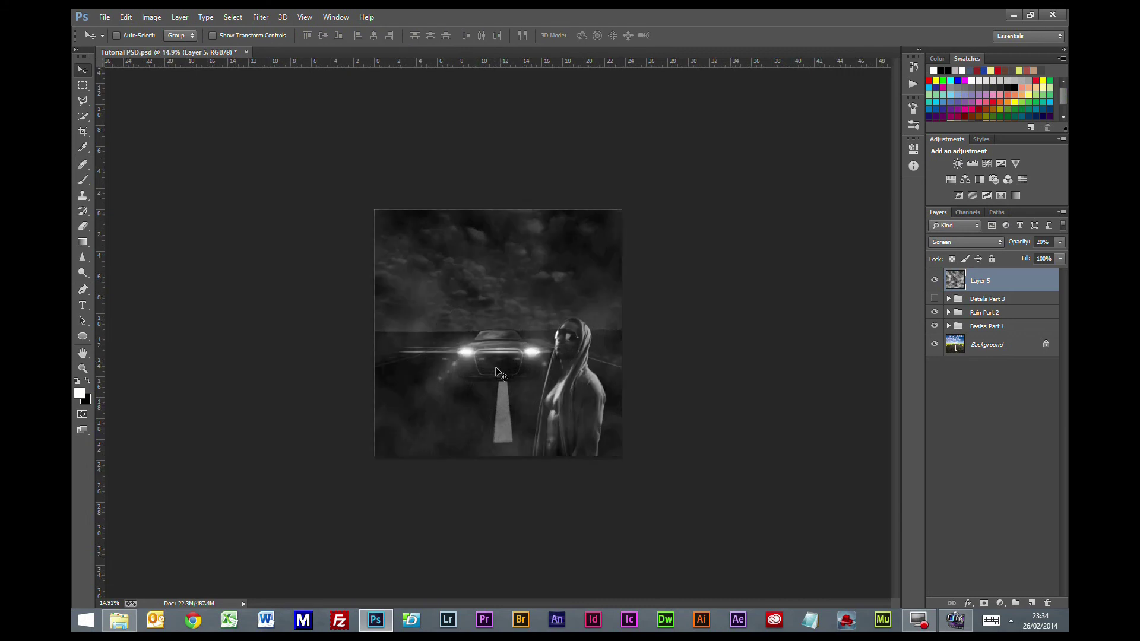
{"action": "scroll", "coordinate": [498, 375], "scroll_direction": "up", "scroll_amount": 2}
{"action": "scroll", "coordinate": [493, 383], "scroll_direction": "up", "scroll_amount": 1}
{"action": "scroll", "coordinate": [498, 389], "scroll_direction": "down", "scroll_amount": 1}
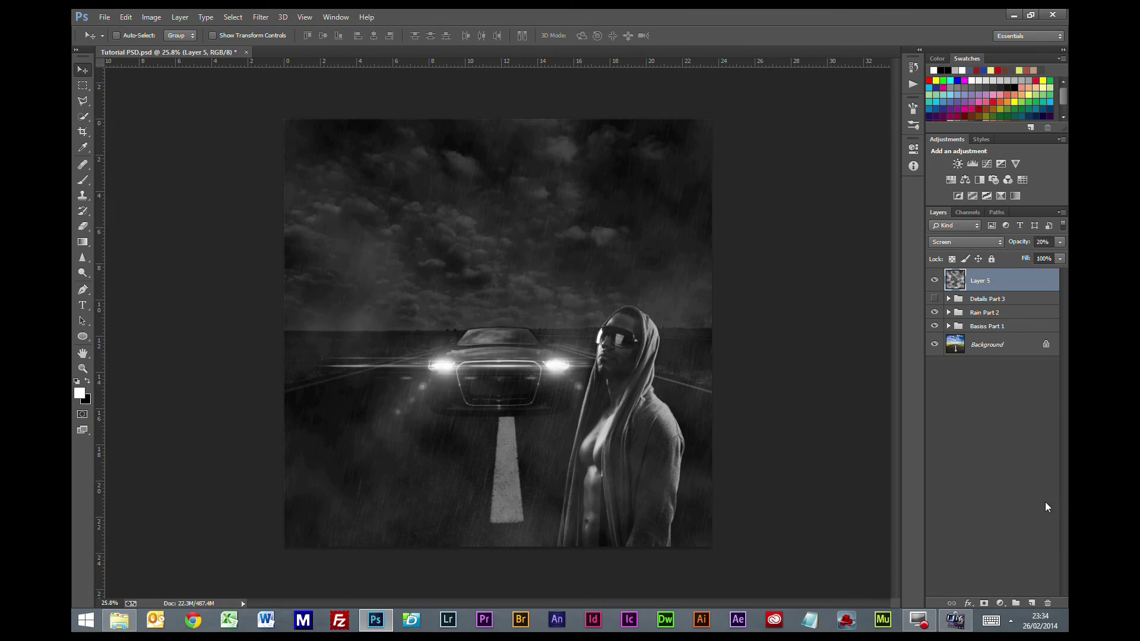
- Mask the fog layer with a black-to-white gradient from the car downward
{"action": "left_click", "coordinate": [983, 604]}
{"action": "key", "text": "x"}
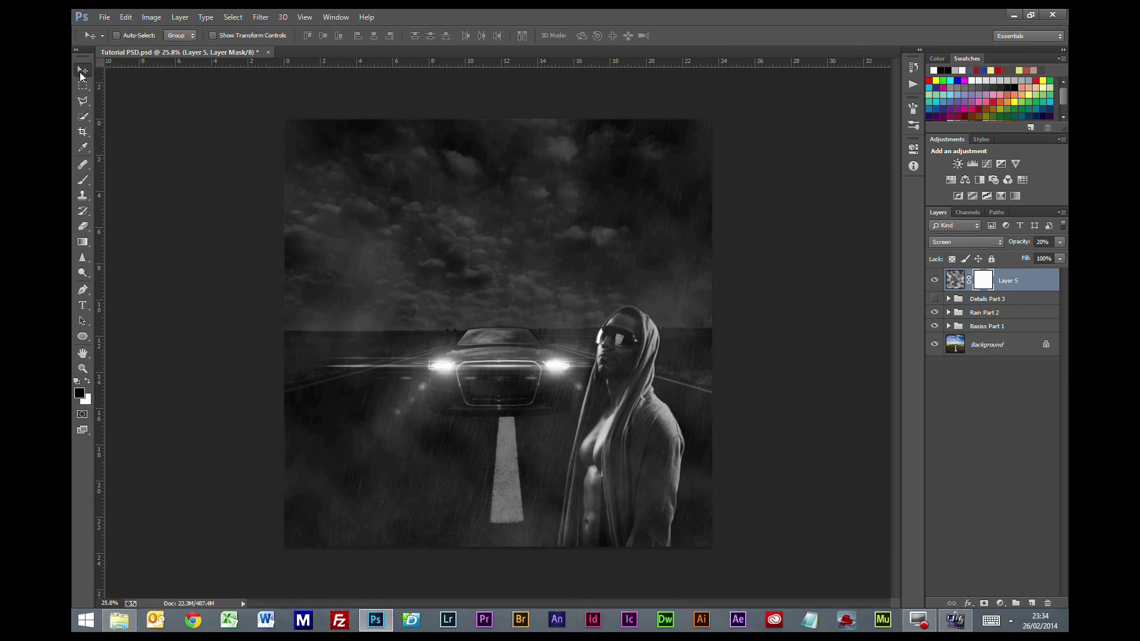
{"action": "left_click", "coordinate": [83, 243]}
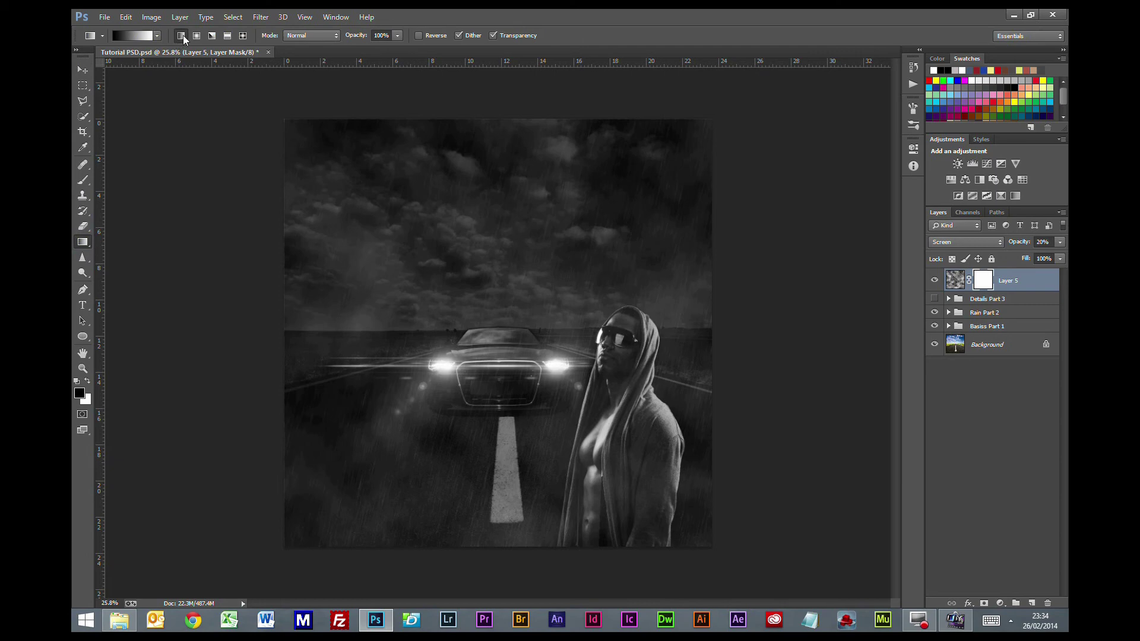
{"action": "left_click", "coordinate": [158, 37]}
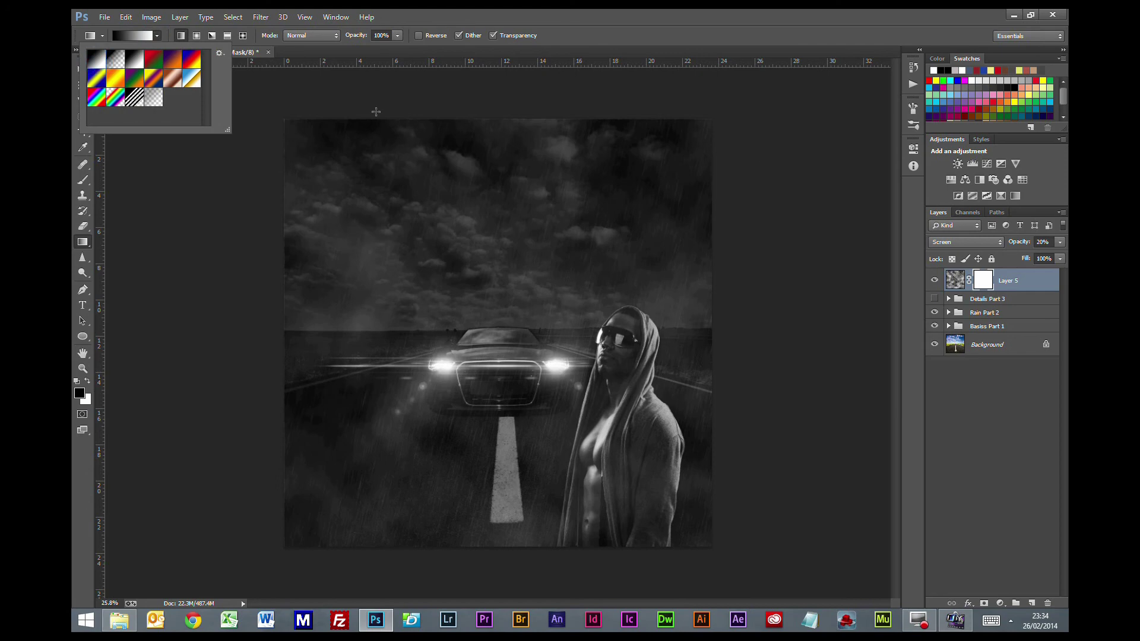
{"action": "left_click", "coordinate": [671, 13]}
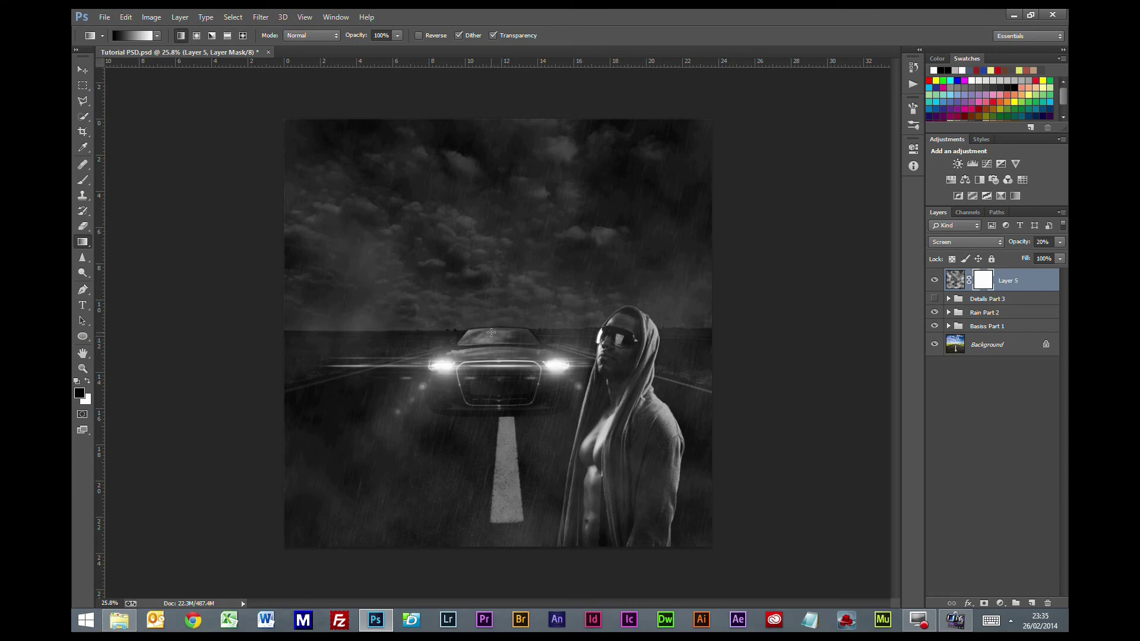
{"action": "left_click_drag", "start_coordinate": [492, 333], "coordinate": [490, 572]}
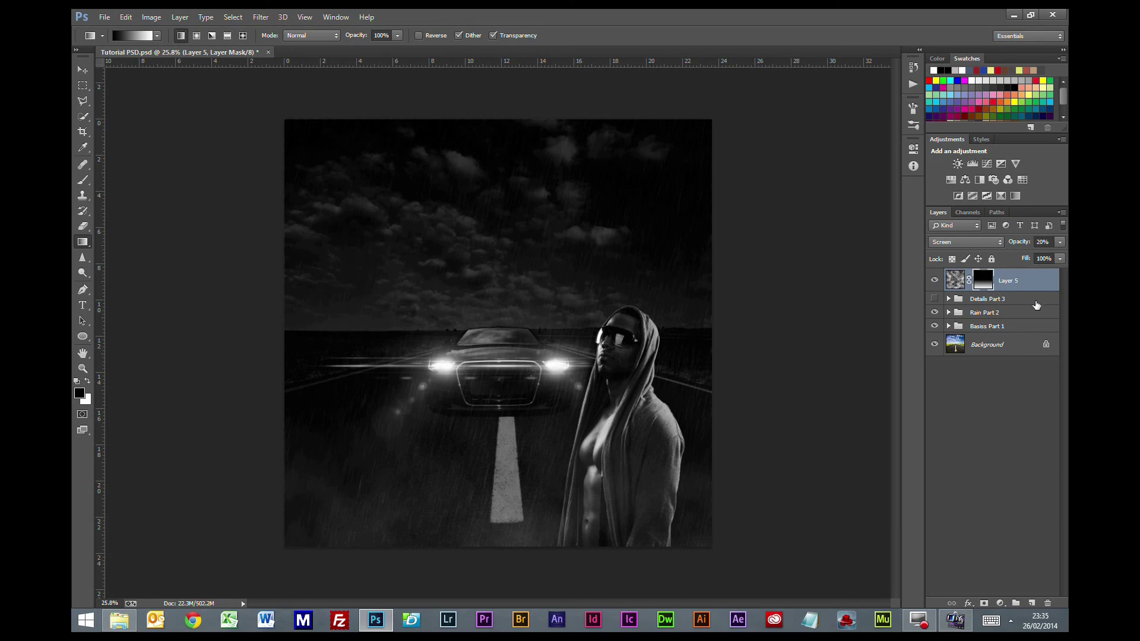
{"action": "left_click", "coordinate": [935, 281]}
{"action": "left_click", "coordinate": [935, 281]}
- Unlink the mask and slide the clouds left beneath it
{"action": "left_click", "coordinate": [970, 281]}
{"action": "left_click", "coordinate": [956, 284]}
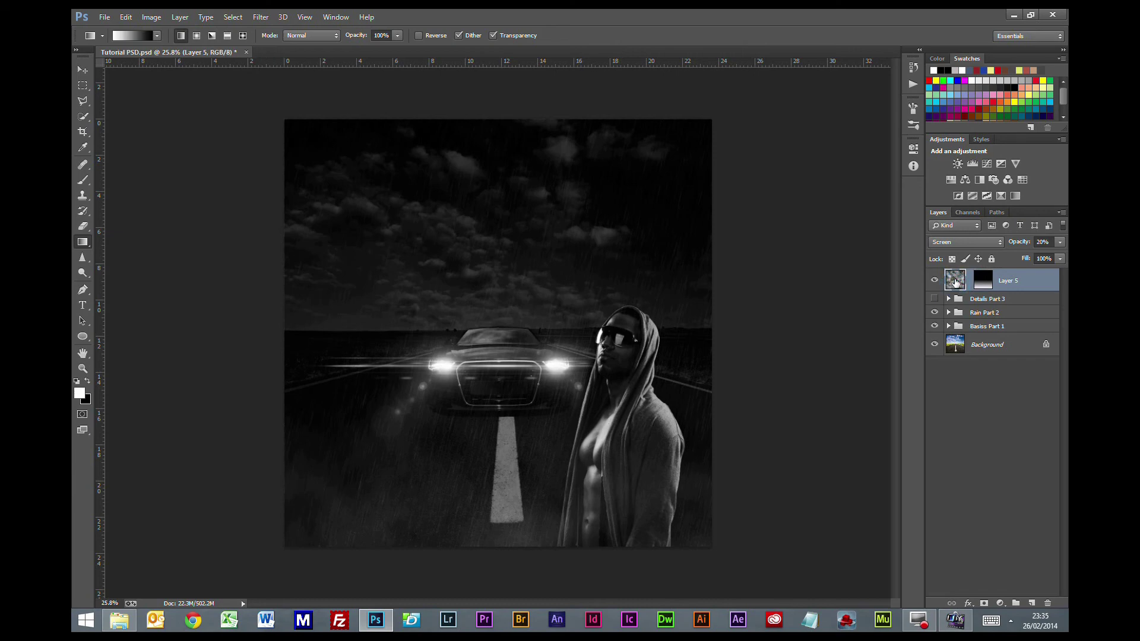
{"action": "left_click", "coordinate": [82, 70]}
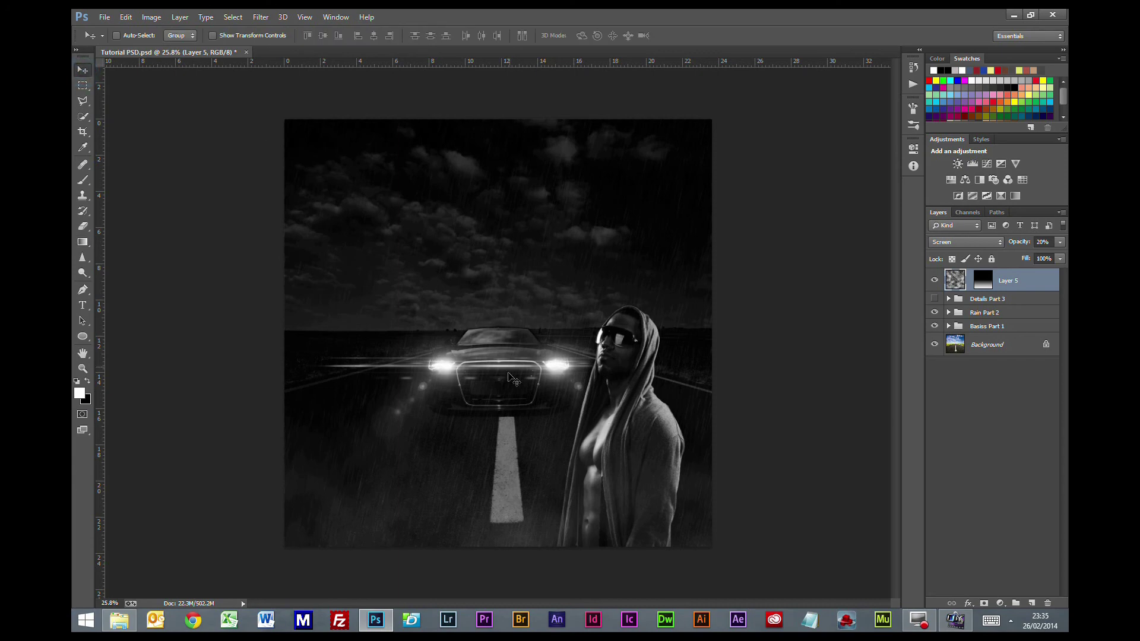
{"action": "left_click_drag", "start_coordinate": [500, 410], "coordinate": [419, 416]}
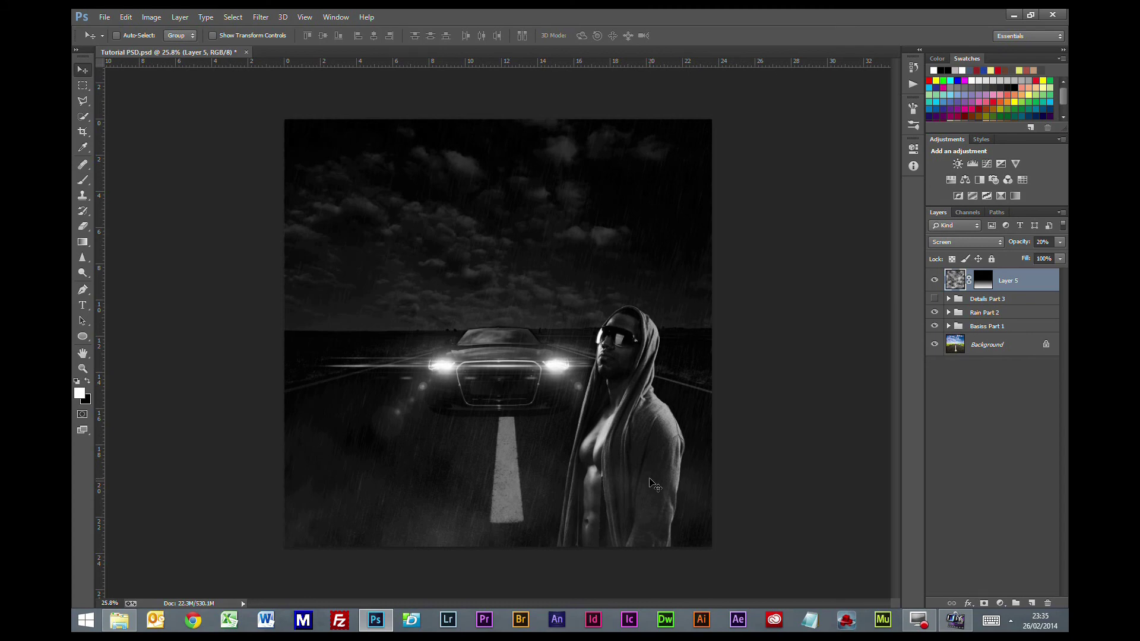
- Ready a black soft round brush on the fog layer's mask
{"action": "left_click", "coordinate": [82, 180]}
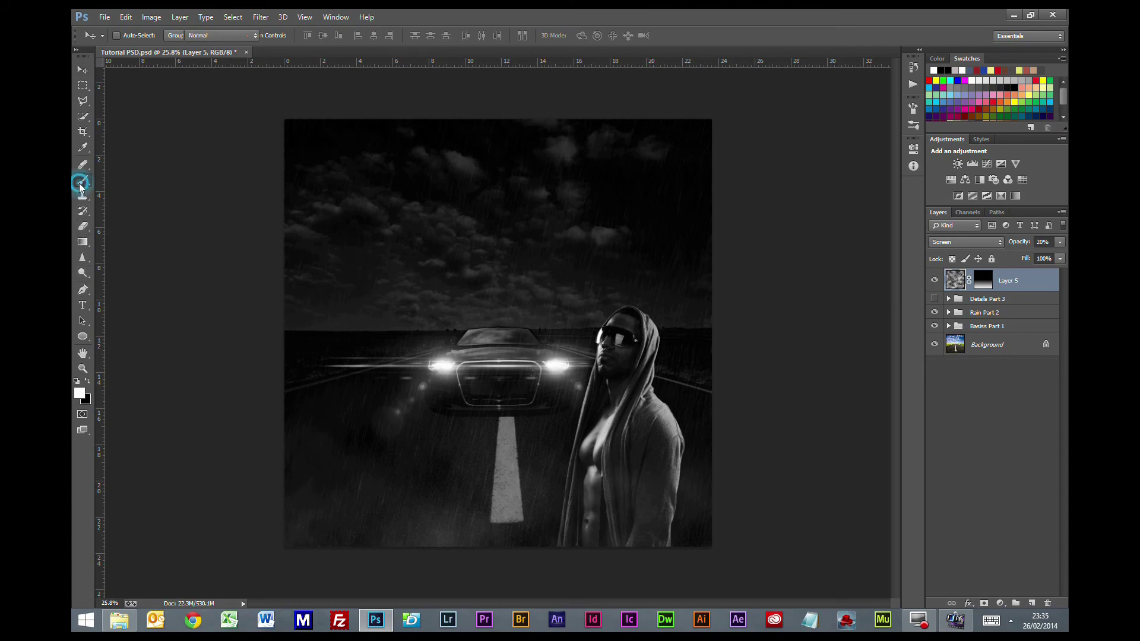
{"action": "left_click", "coordinate": [87, 383]}
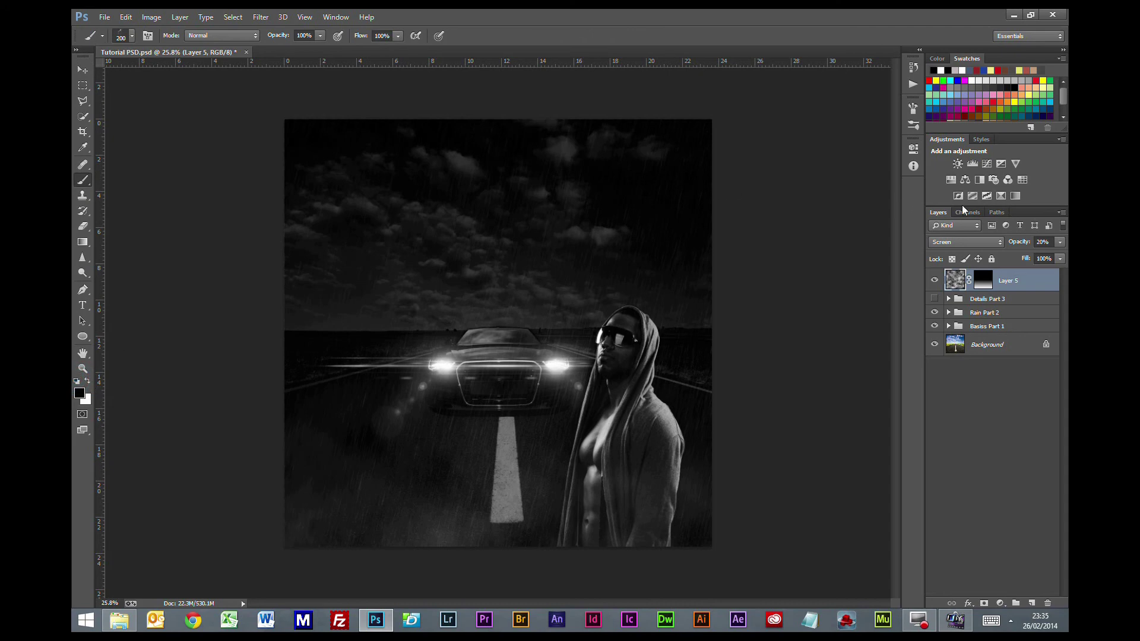
{"action": "left_click", "coordinate": [984, 281]}
{"action": "scroll", "coordinate": [688, 426], "scroll_direction": "up", "scroll_amount": 3}
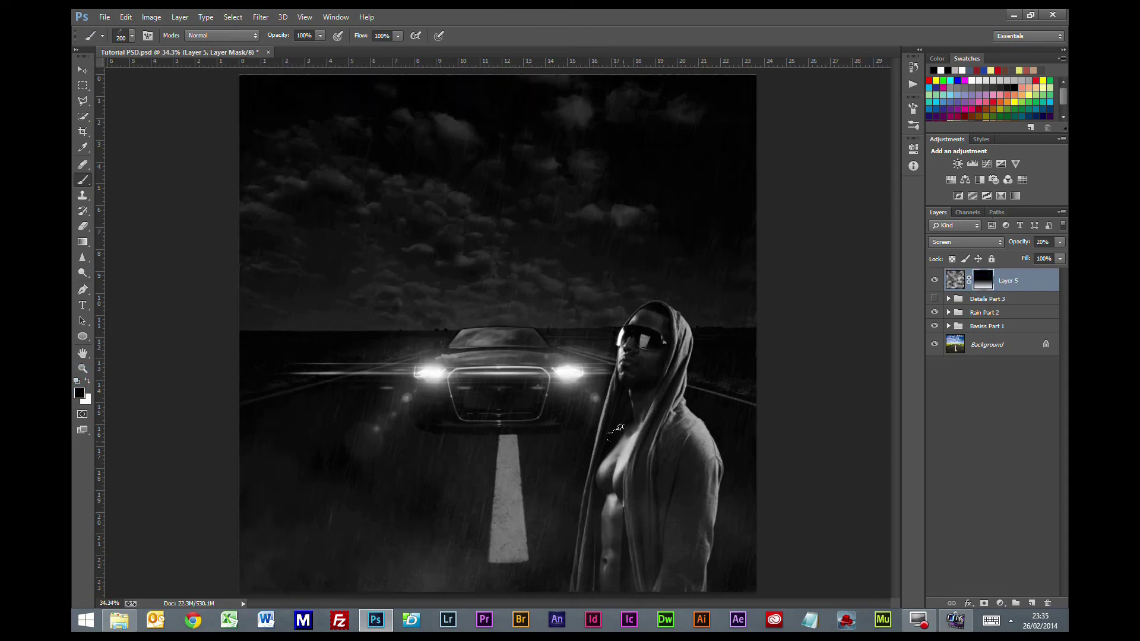
{"action": "left_click", "coordinate": [133, 36]}
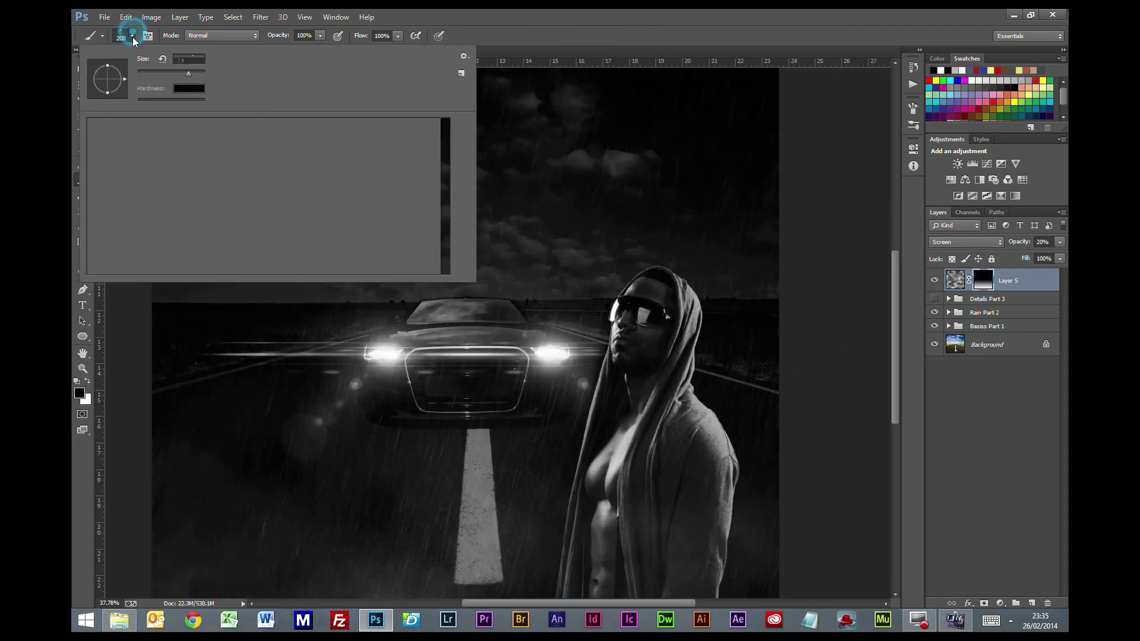
{"action": "scroll", "coordinate": [496, 337], "scroll_direction": "up", "scroll_amount": 2}
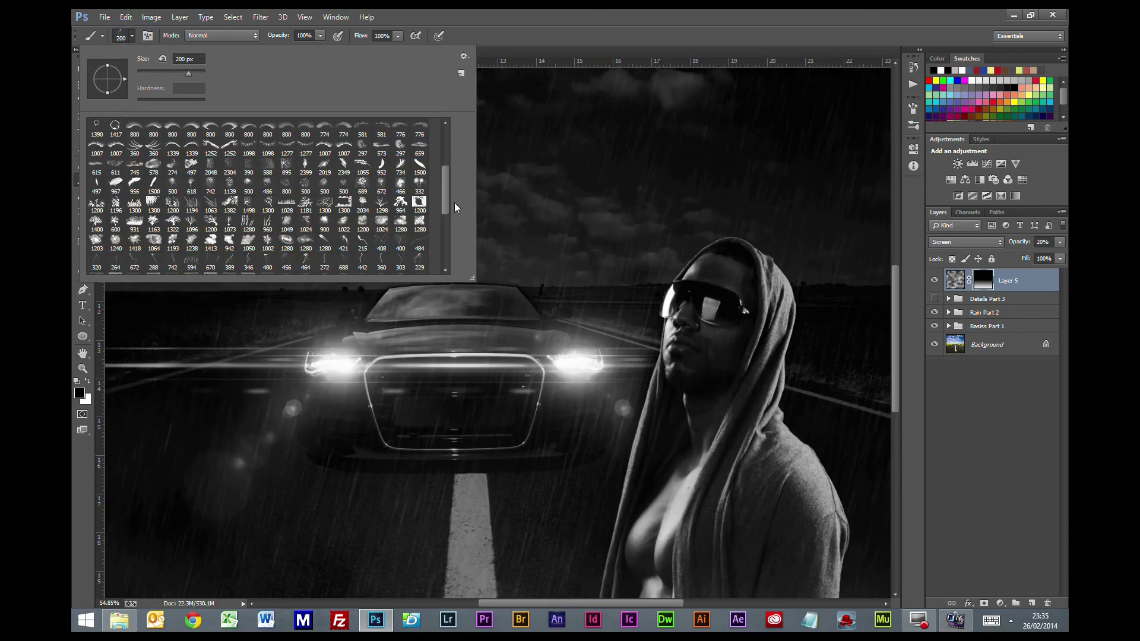
{"action": "left_click_drag", "start_coordinate": [445, 205], "coordinate": [441, 146]}
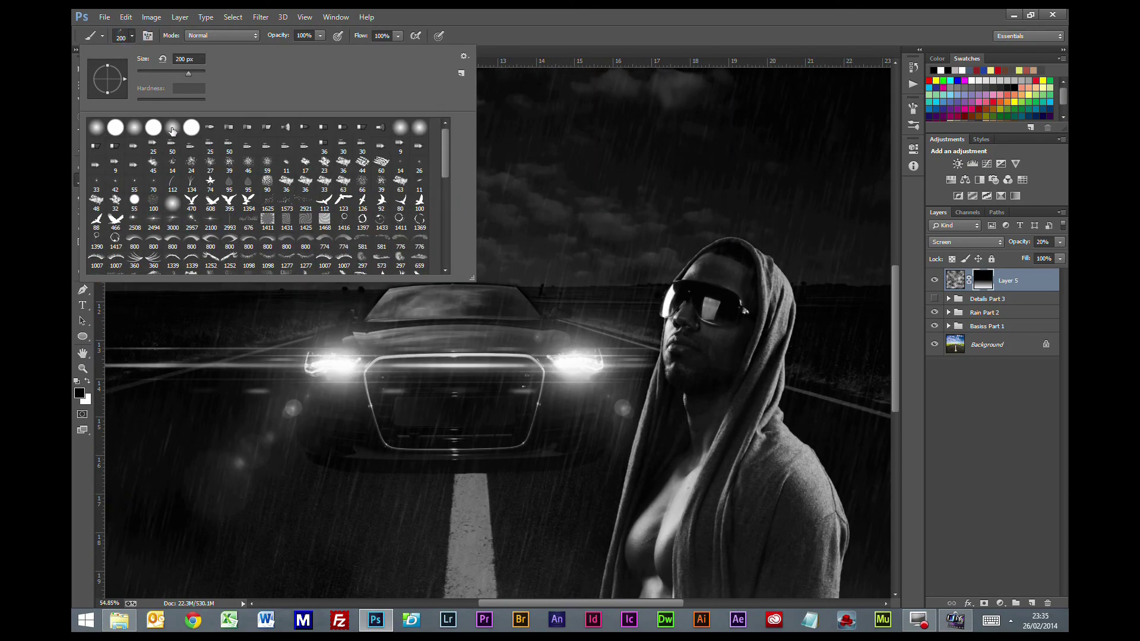
{"action": "left_click", "coordinate": [172, 127]}
{"action": "key", "text": "Return"}
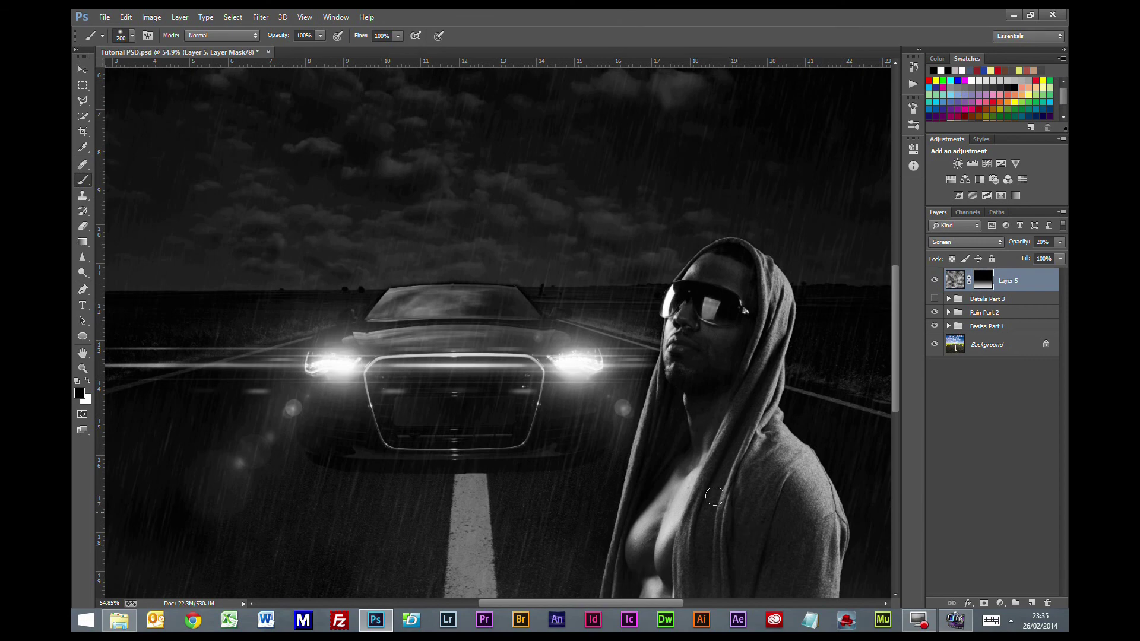
- Paint the fog off the man's arm, hoodie and abdomen, then reselect the layer pixels
{"action": "left_click_drag", "start_coordinate": [707, 481], "coordinate": [588, 268]}
{"action": "mouse_move", "coordinate": [630, 370]}
{"action": "left_mouse_down"}
{"action": "mouse_move", "coordinate": [624, 456]}
{"action": "mouse_move", "coordinate": [647, 438]}
{"action": "mouse_move", "coordinate": [667, 310]}
{"action": "mouse_move", "coordinate": [644, 504]}
{"action": "mouse_move", "coordinate": [570, 369]}
{"action": "mouse_move", "coordinate": [542, 219]}
{"action": "left_mouse_up"}
{"action": "mouse_move", "coordinate": [555, 305]}
{"action": "left_mouse_down"}
{"action": "mouse_move", "coordinate": [484, 523]}
{"action": "mouse_move", "coordinate": [481, 501]}
{"action": "mouse_move", "coordinate": [588, 505]}
{"action": "left_mouse_up"}
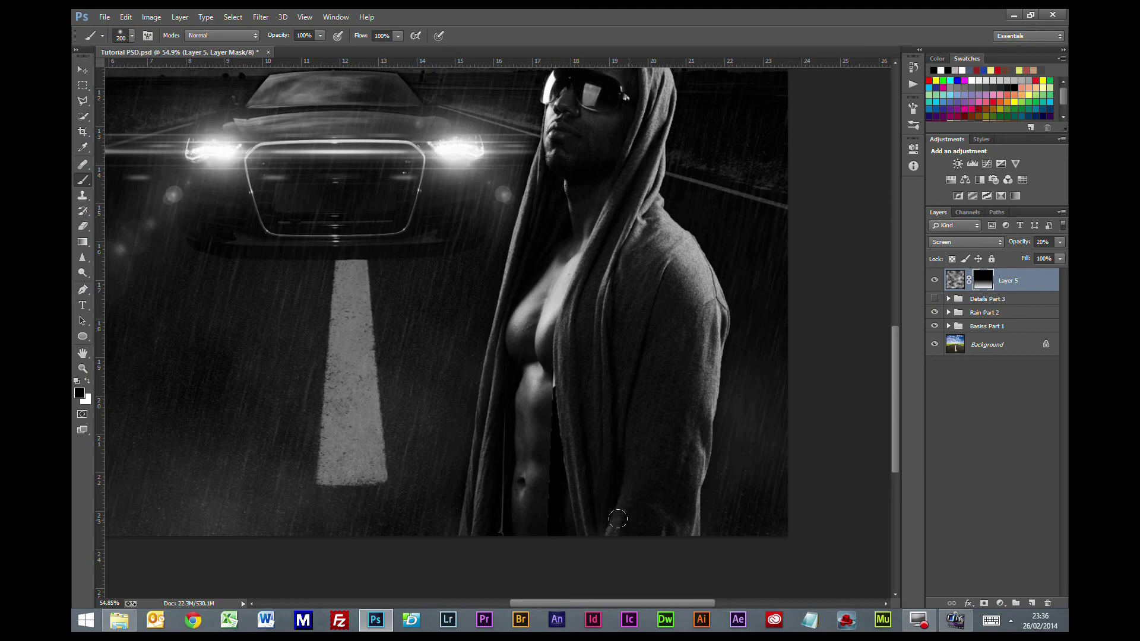
{"action": "left_click_drag", "start_coordinate": [578, 250], "coordinate": [581, 450]}
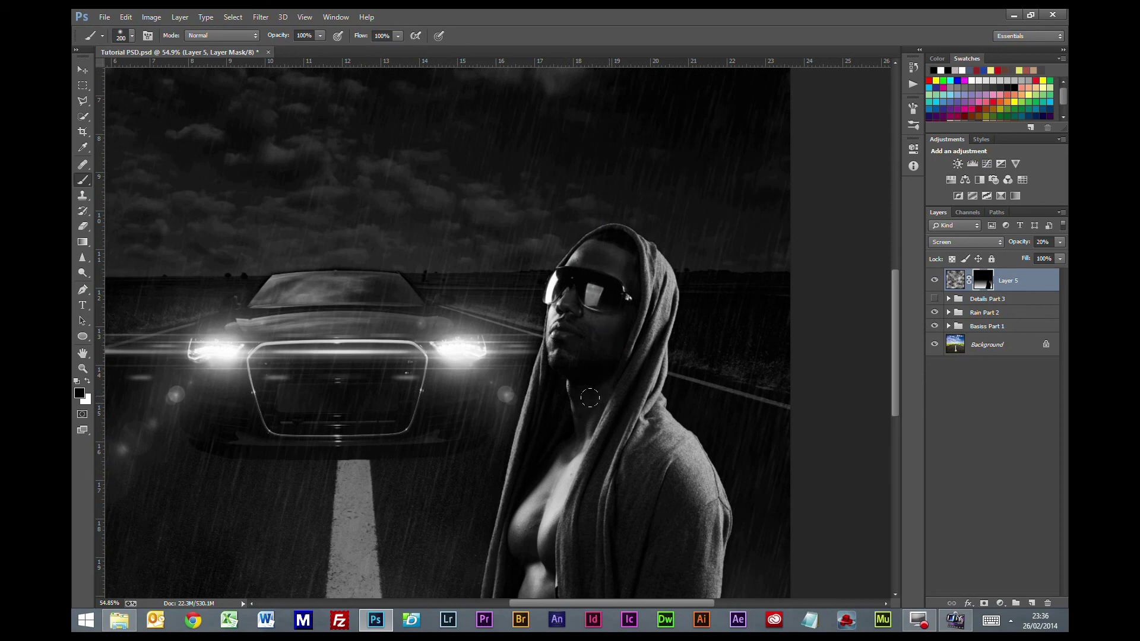
{"action": "left_click", "coordinate": [1026, 284]}
{"action": "scroll", "coordinate": [802, 270], "scroll_direction": "down", "scroll_amount": 5, "text": "alt"}
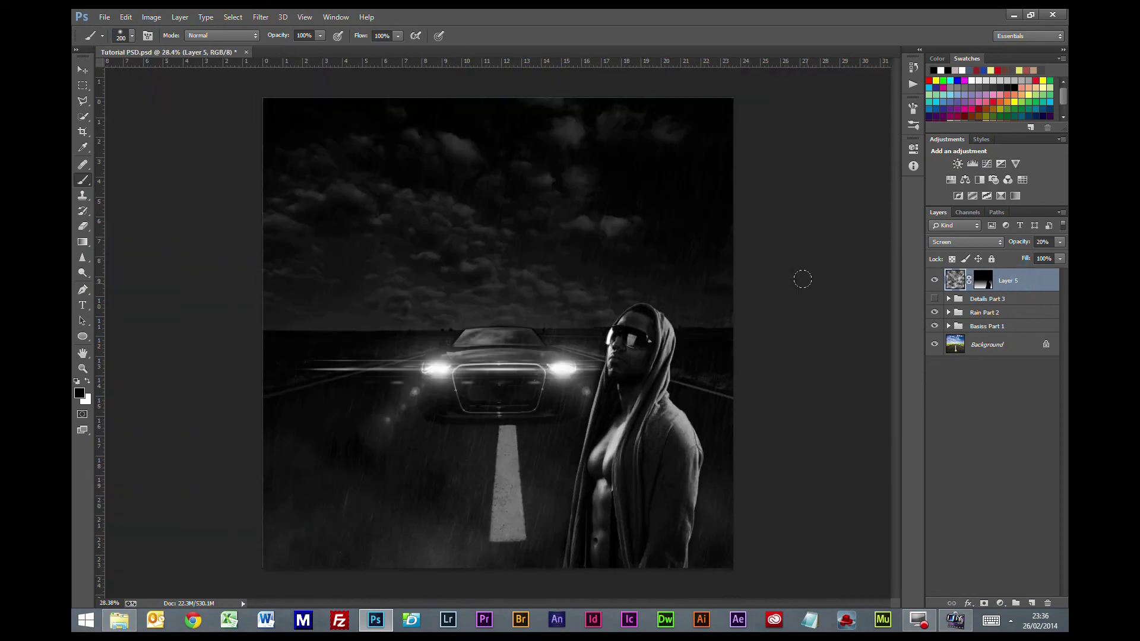
- Add an empty Layer 6 above the fog layer for the trees
{"action": "left_click", "coordinate": [935, 281]}
{"action": "left_click", "coordinate": [936, 281]}
{"action": "left_click", "coordinate": [1032, 603]}
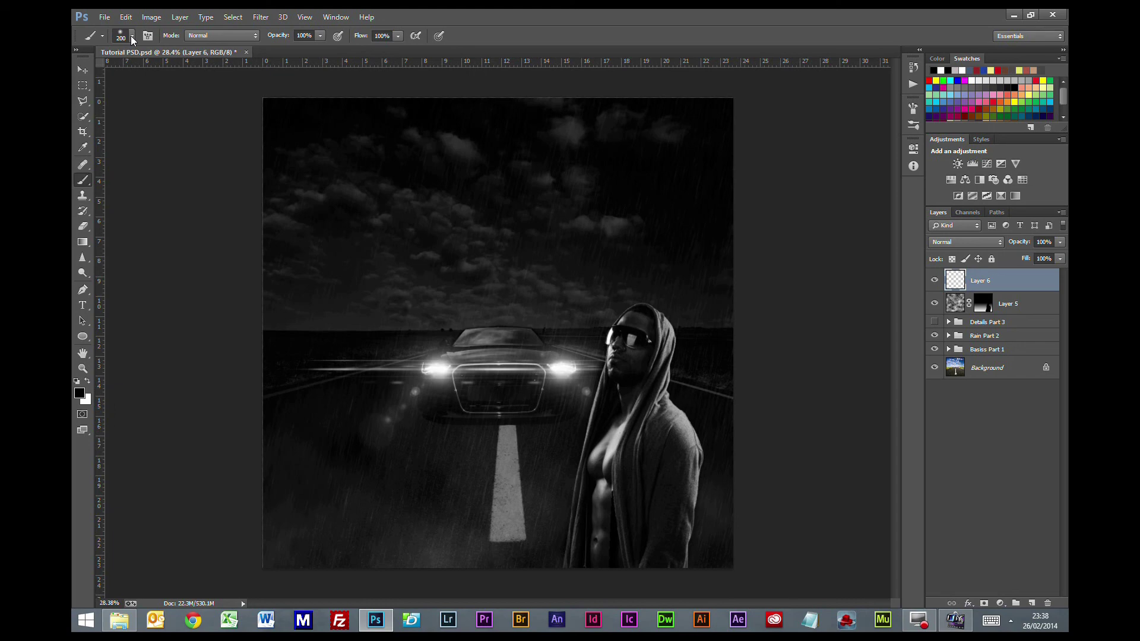
- Stamp a tree on the horizon with the Tree 14 brush at 200 px
{"action": "left_click", "coordinate": [132, 37]}
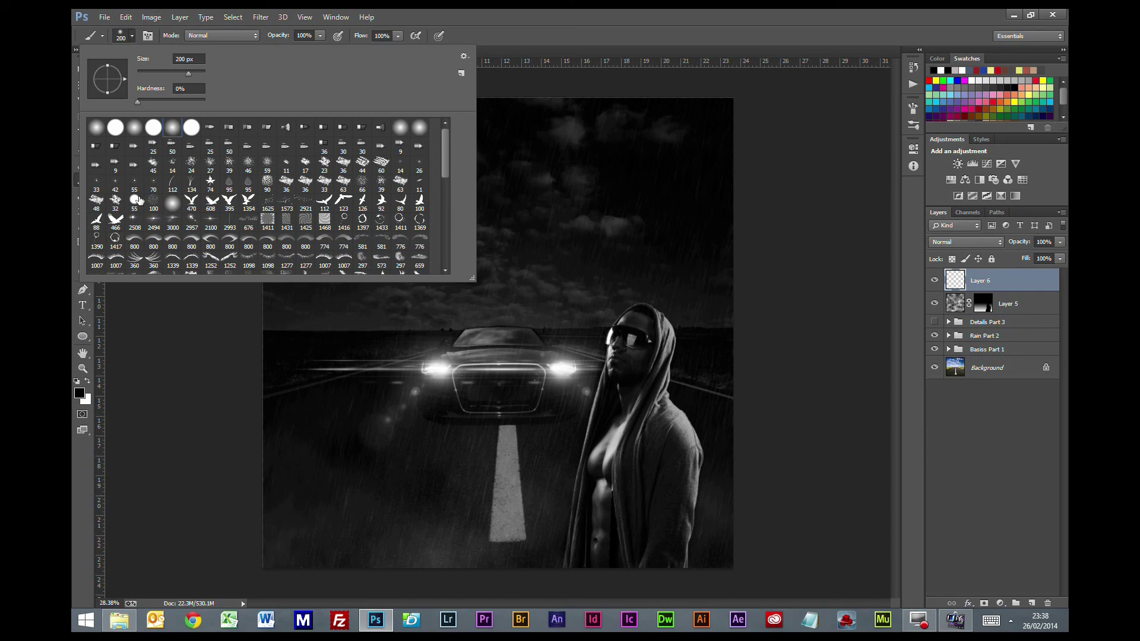
{"action": "scroll", "coordinate": [360, 201], "scroll_direction": "down", "scroll_amount": 2}
{"action": "scroll", "coordinate": [360, 202], "scroll_direction": "down", "scroll_amount": 5}
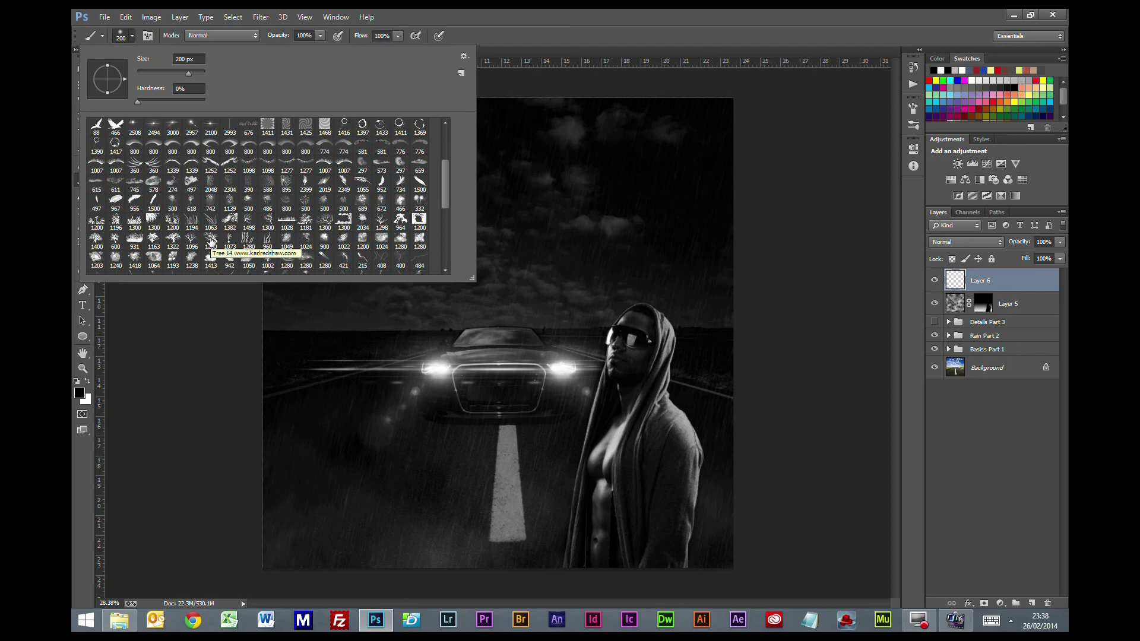
{"action": "left_click", "coordinate": [211, 240]}
{"action": "left_click", "coordinate": [517, 27]}
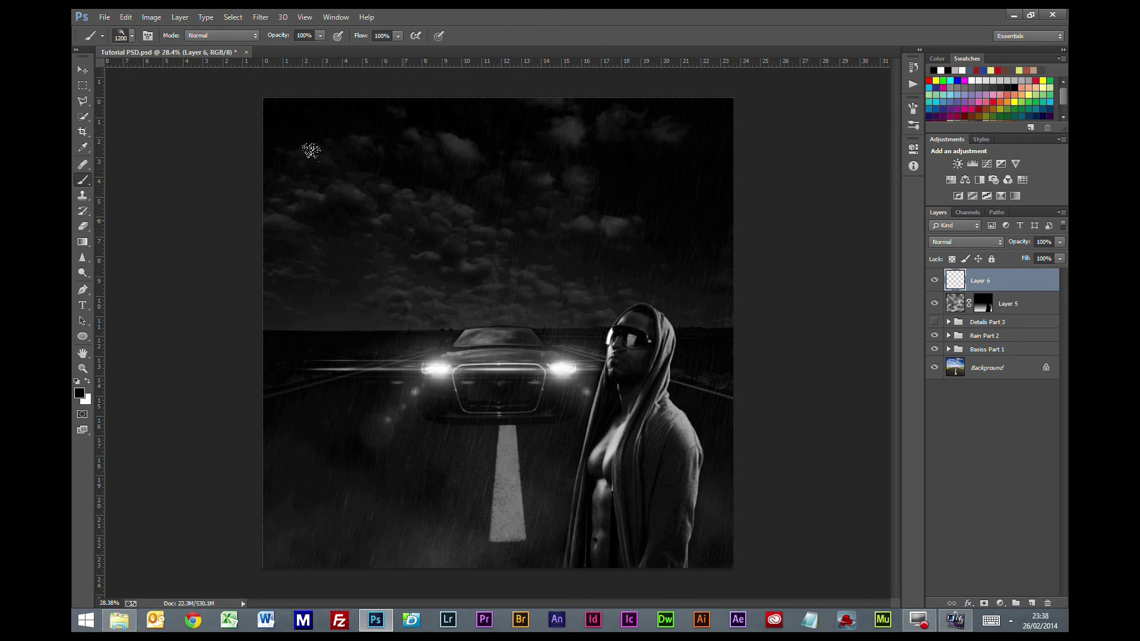
{"action": "key", "text": "bracketleft"}
{"action": "key", "text": "bracketleft"}
{"action": "key", "text": "bracketleft"}
{"action": "key", "text": "bracketleft"}
{"action": "key", "text": "bracketleft"}
{"action": "key", "text": "bracketleft"}
{"action": "key", "text": "bracketleft"}
{"action": "key", "text": "bracketleft"}
{"action": "key", "text": "bracketleft"}
{"action": "key", "text": "bracketleft"}
{"action": "key", "text": "bracketleft"}
{"action": "key", "text": "bracketleft"}
{"action": "left_click", "coordinate": [376, 321]}
- Stamp a second bare tree to its left with the Tree 3 brush at 300 px
{"action": "left_click", "coordinate": [132, 37]}
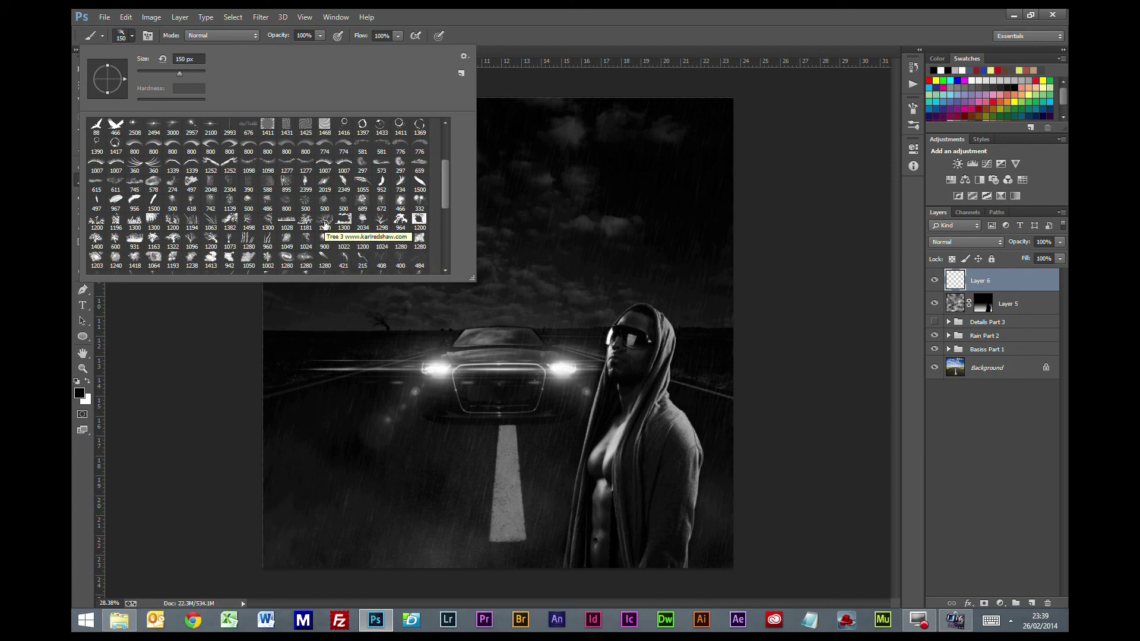
{"action": "left_click", "coordinate": [325, 225]}
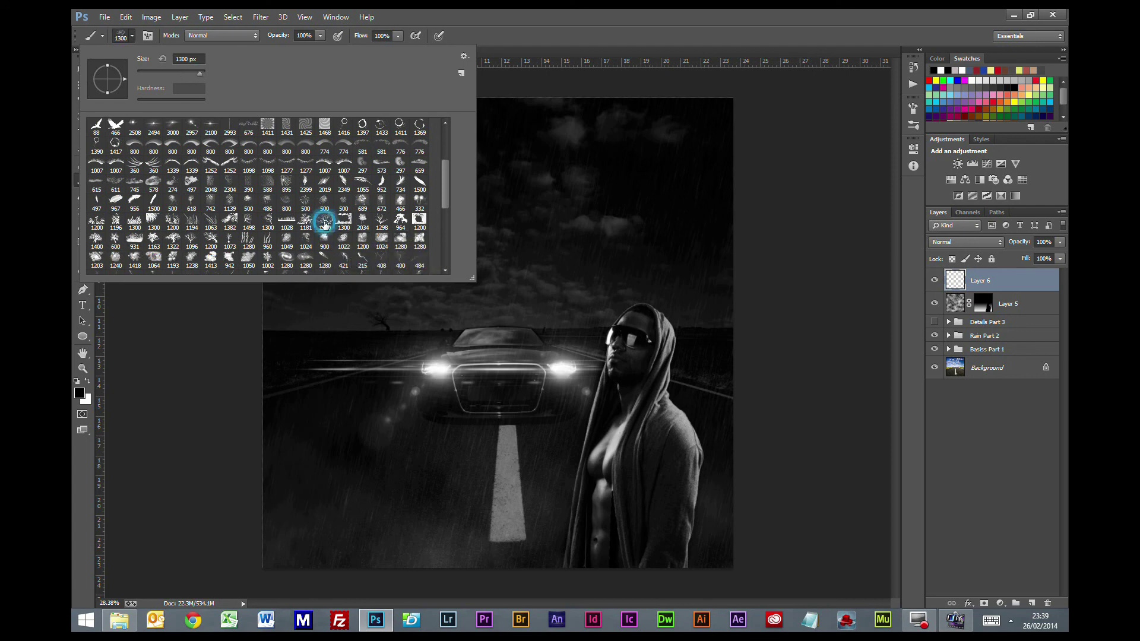
{"action": "left_click", "coordinate": [472, 16]}
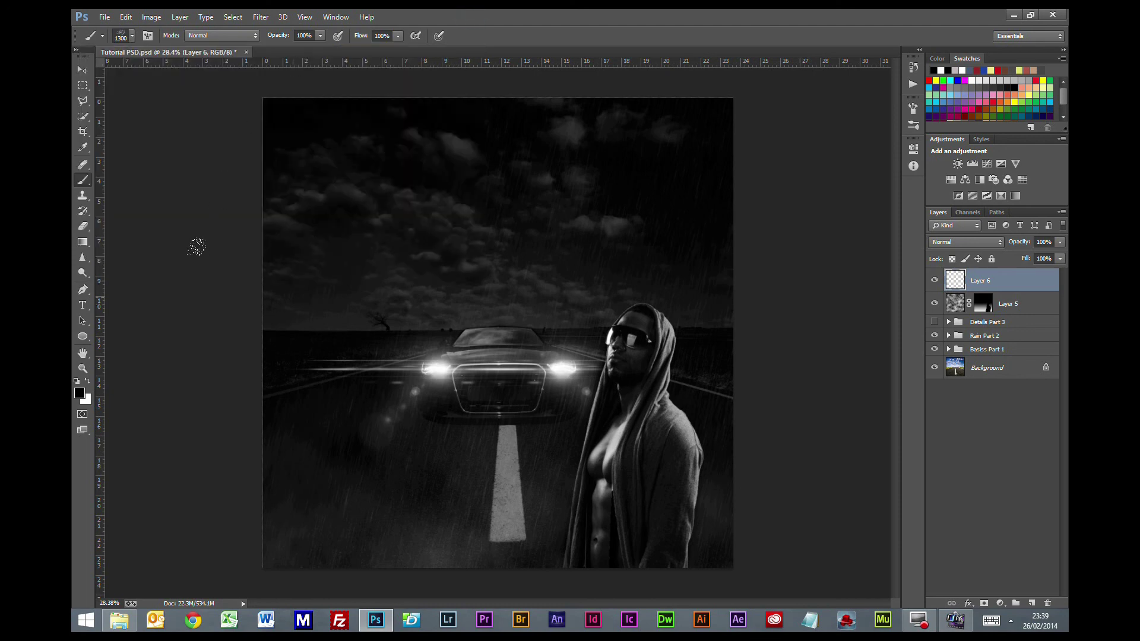
{"action": "key", "text": "bracketleft"}
{"action": "key", "text": "bracketleft"}
{"action": "key", "text": "bracketleft"}
{"action": "key", "text": "bracketleft"}
{"action": "key", "text": "bracketleft"}
{"action": "key", "text": "bracketleft"}
{"action": "key", "text": "bracketleft"}
{"action": "key", "text": "bracketleft"}
{"action": "key", "text": "bracketleft"}
{"action": "key", "text": "bracketleft"}
{"action": "key", "text": "bracketright"}
{"action": "left_click", "coordinate": [291, 315]}
- Add a small tree on the horizon with the Tree 2 brush
{"action": "left_click", "coordinate": [131, 36]}
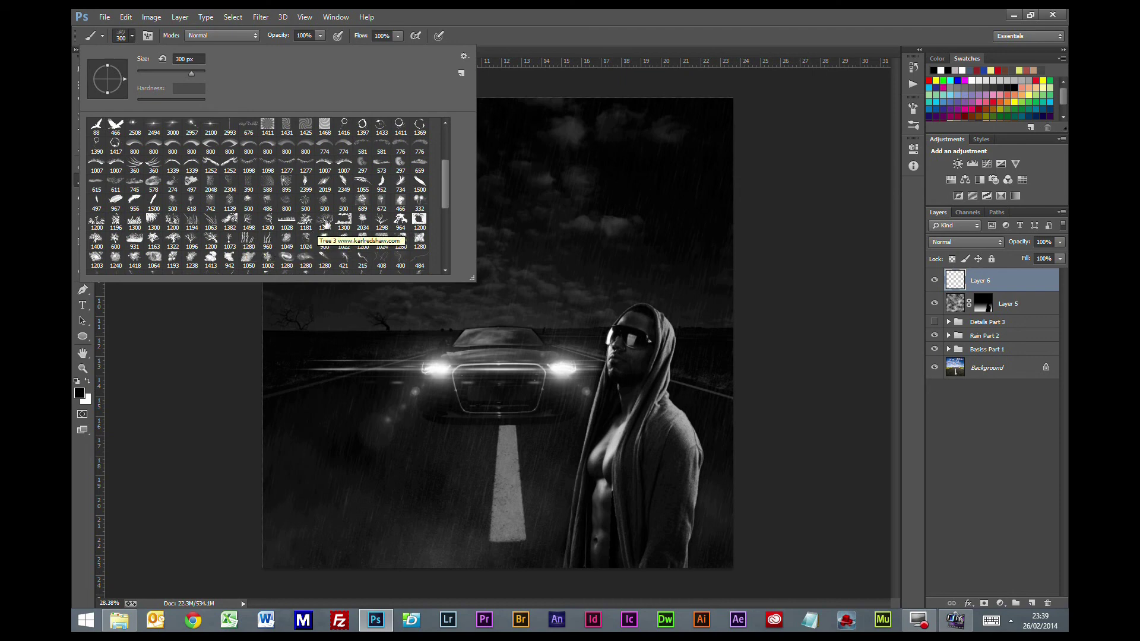
{"action": "left_click", "coordinate": [306, 222]}
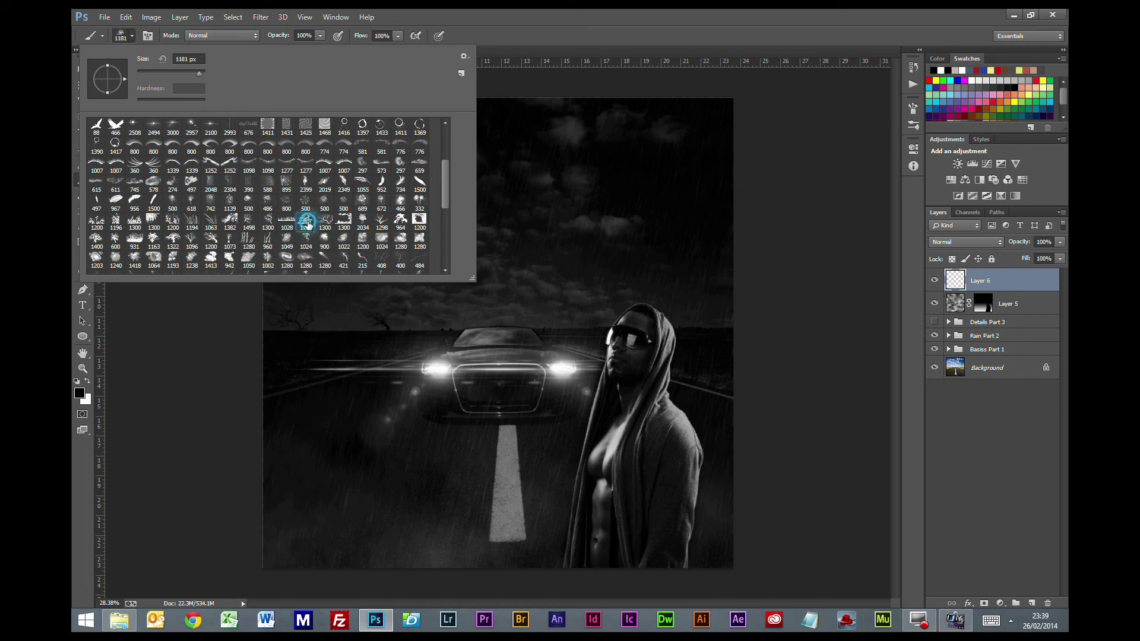
{"action": "left_click", "coordinate": [463, 9]}
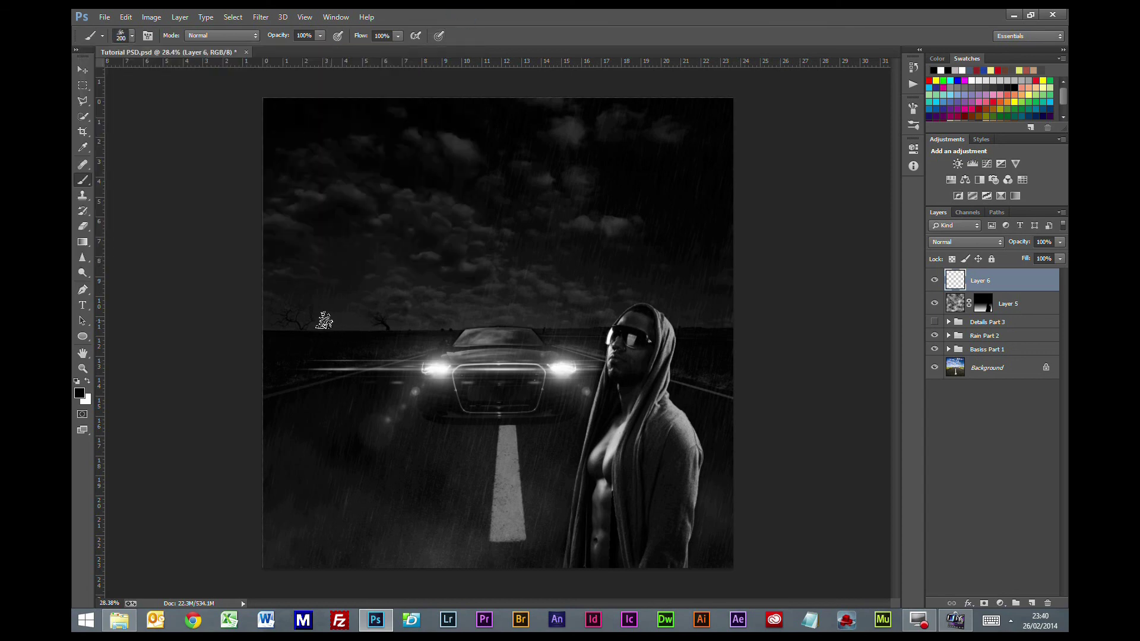
{"action": "left_click", "coordinate": [331, 323]}
- Load the 1028 px tree brush preset and shrink it to 200 px
{"action": "left_click", "coordinate": [130, 36]}
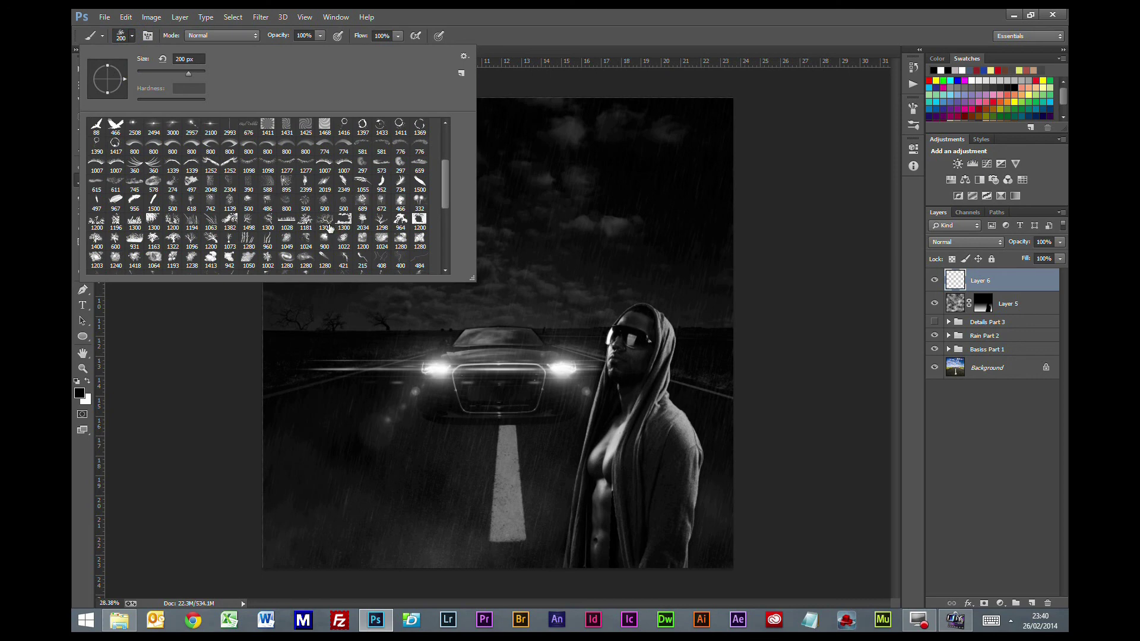
{"action": "left_click", "coordinate": [287, 221]}
{"action": "left_click", "coordinate": [489, 52]}
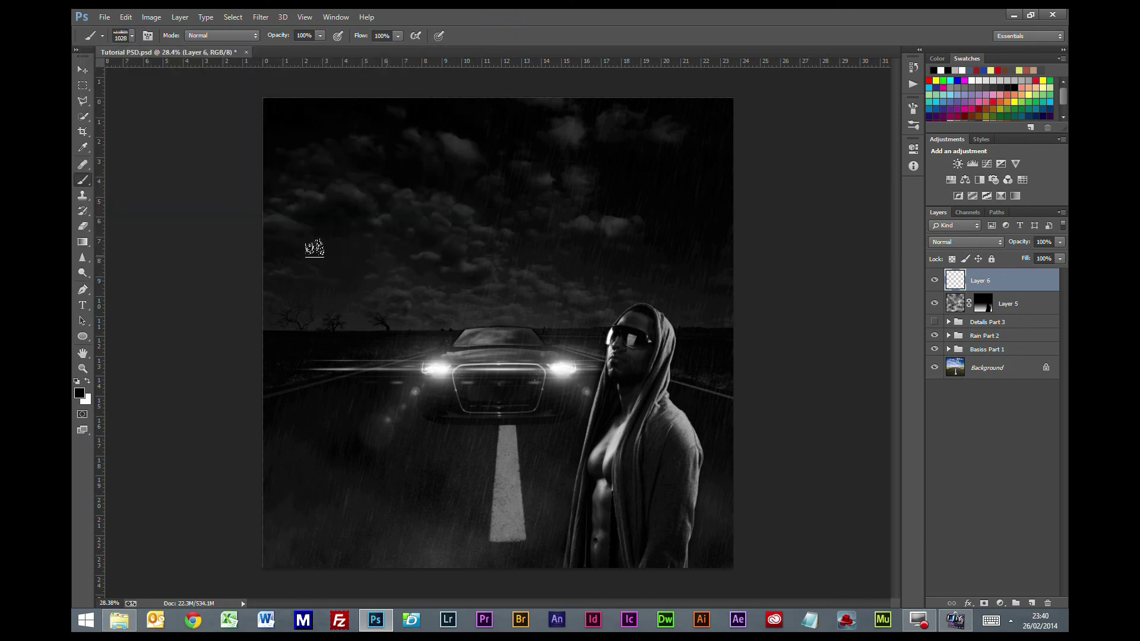
{"action": "key", "text": "bracketleft"}
{"action": "key", "text": "bracketleft"}
{"action": "key", "text": "bracketleft"}
{"action": "key", "text": "bracketleft"}
{"action": "key", "text": "bracketleft"}
{"action": "key", "text": "bracketleft"}
{"action": "key", "text": "bracketleft"}
{"action": "key", "text": "bracketleft"}
{"action": "key", "text": "bracketleft"}
{"action": "key", "text": "bracketleft"}
{"action": "scroll", "coordinate": [351, 337], "scroll_direction": "up", "scroll_amount": 1}
{"action": "scroll", "coordinate": [351, 337], "scroll_direction": "up", "scroll_amount": 1}
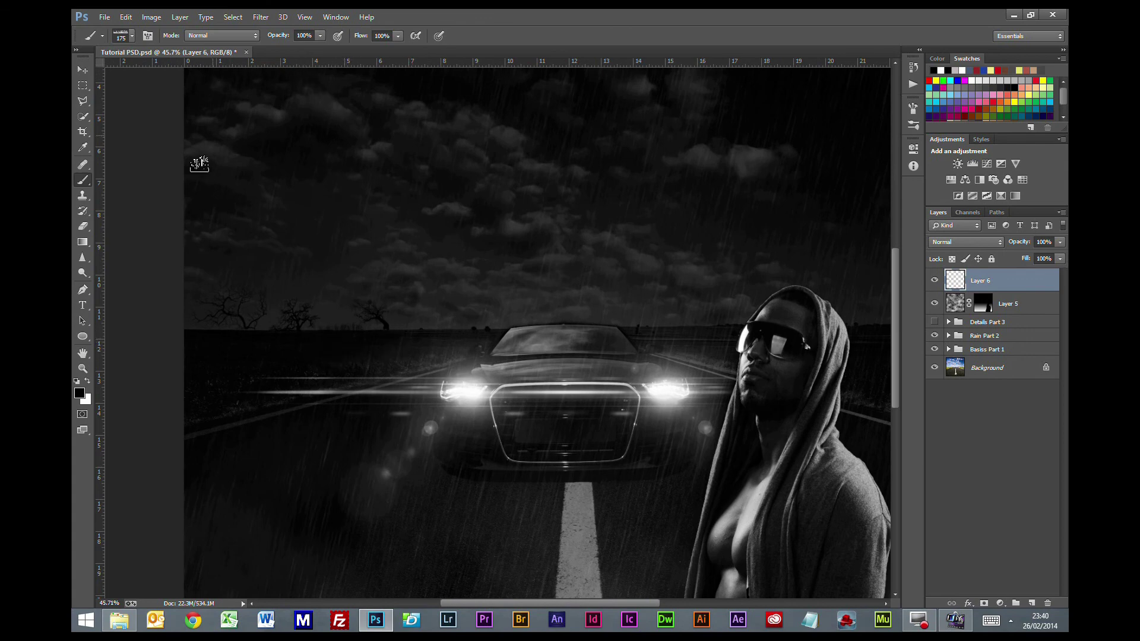
- Switch to the 1300 px tree preset, shrink it to about 45-50 px, and stamp a small tree on the horizon
{"action": "left_click", "coordinate": [131, 38]}
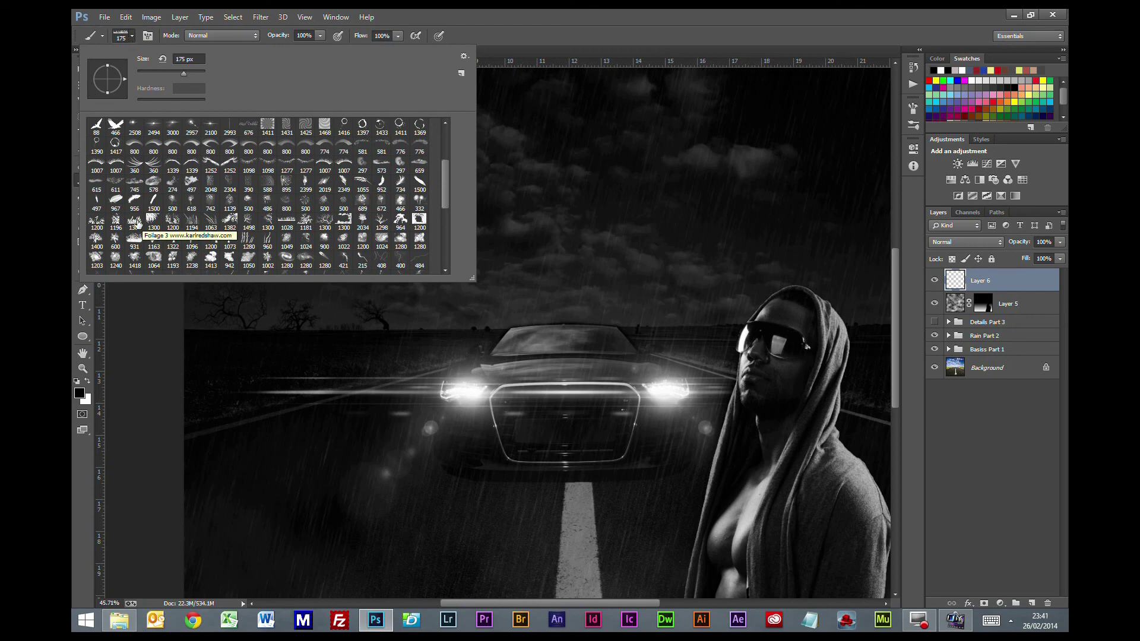
{"action": "left_click", "coordinate": [134, 221]}
{"action": "left_click", "coordinate": [428, 18]}
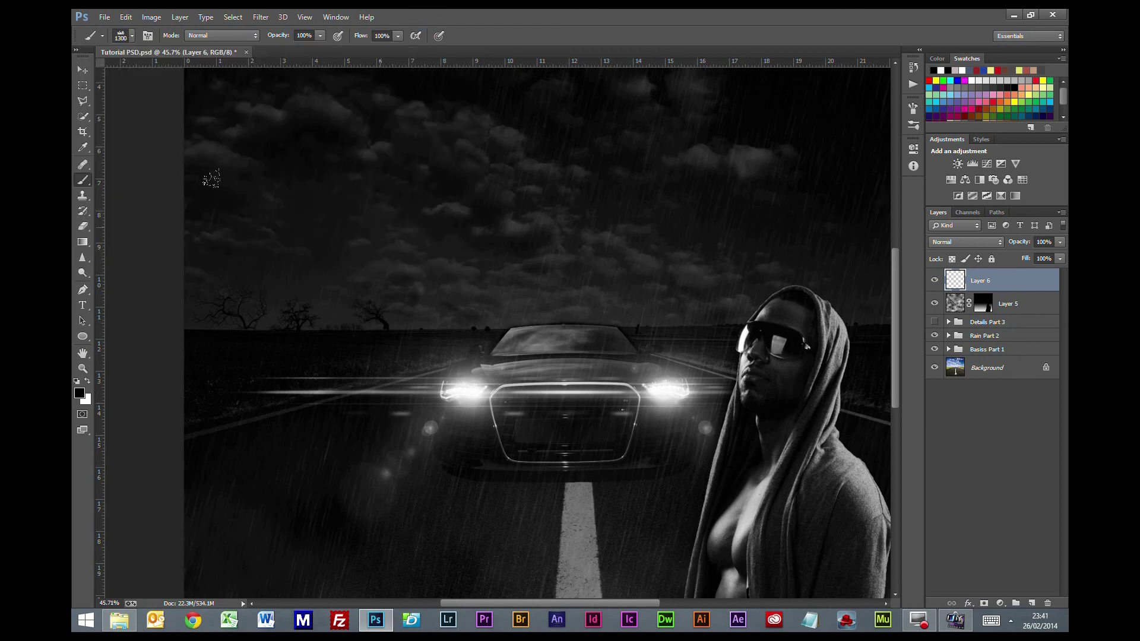
{"action": "key", "text": "bracketleft"}
{"action": "key", "text": "bracketleft"}
{"action": "key", "text": "bracketleft"}
{"action": "key", "text": "bracketleft"}
{"action": "key", "text": "bracketleft"}
{"action": "key", "text": "bracketleft"}
{"action": "key", "text": "bracketleft"}
{"action": "key", "text": "bracketleft"}
{"action": "key", "text": "bracketleft"}
{"action": "key", "text": "bracketleft"}
{"action": "key", "text": "bracketleft"}
{"action": "key", "text": "bracketleft"}
{"action": "key", "text": "bracketleft"}
{"action": "key", "text": "bracketleft"}
{"action": "key", "text": "bracketleft"}
{"action": "key", "text": "bracketleft"}
{"action": "key", "text": "bracketleft"}
{"action": "key", "text": "bracketleft"}
{"action": "scroll", "coordinate": [409, 331], "scroll_direction": "up", "scroll_amount": 5}
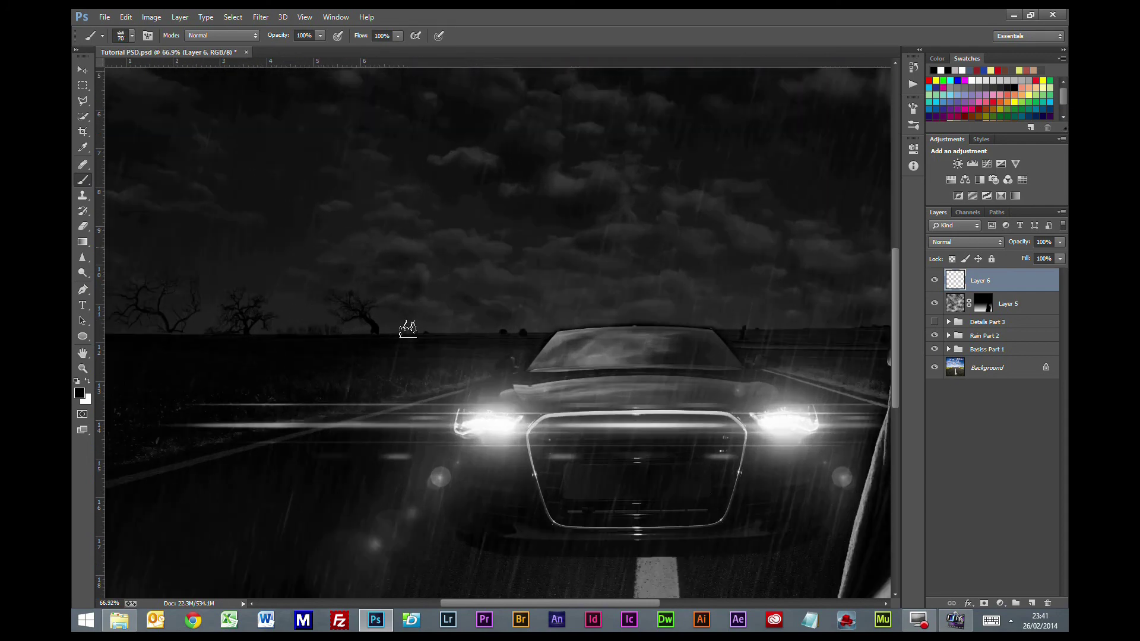
{"action": "scroll", "coordinate": [404, 327], "scroll_direction": "up", "scroll_amount": 2}
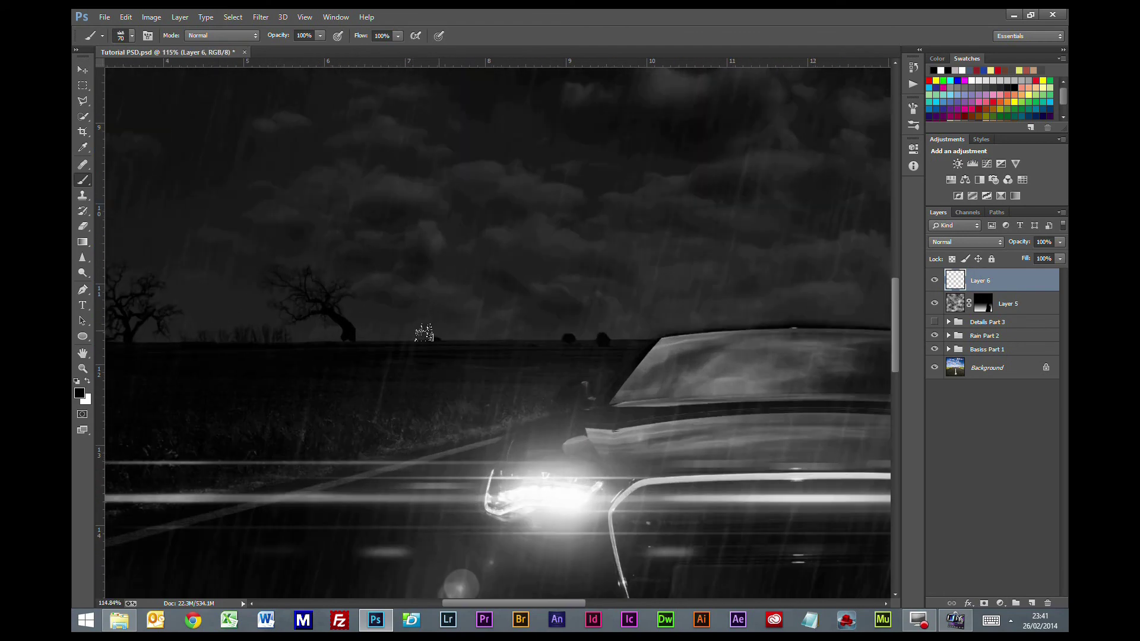
{"action": "key", "text": "bracketleft"}
{"action": "key", "text": "bracketleft"}
{"action": "key", "text": "bracketleft"}
{"action": "left_click", "coordinate": [416, 339]}
{"action": "key", "text": "bracketleft"}
{"action": "key", "text": "bracketleft"}
{"action": "key", "text": "bracketleft"}
{"action": "scroll", "coordinate": [458, 333], "scroll_direction": "down", "scroll_amount": 6}
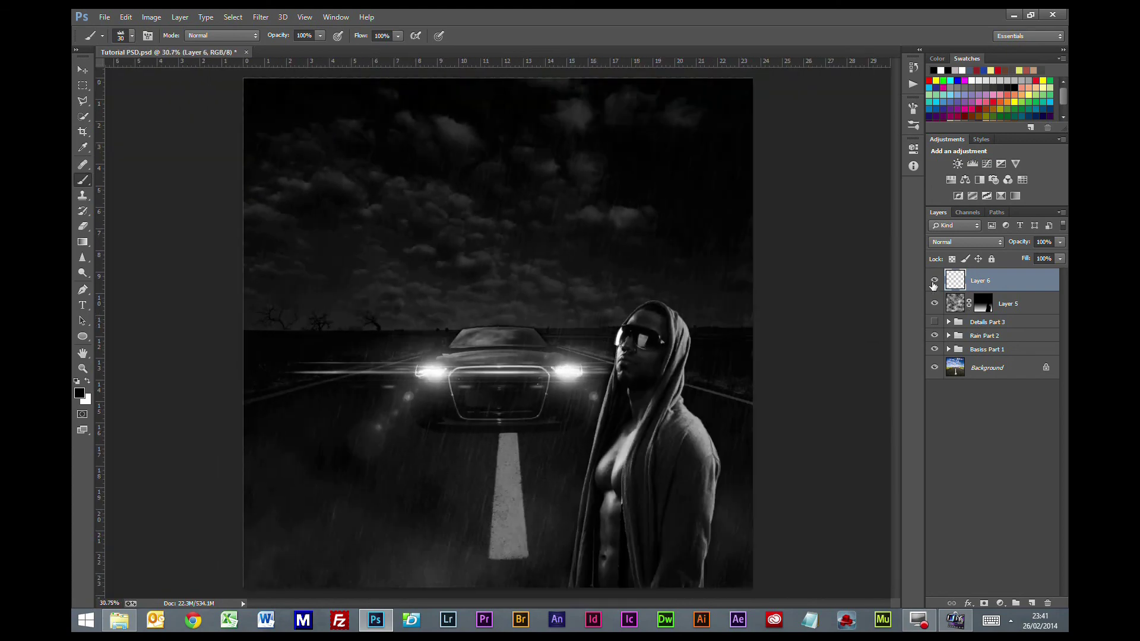
- Rename Layer 6 to 'Trees'
{"action": "left_click", "coordinate": [935, 280]}
{"action": "left_click", "coordinate": [934, 281]}
{"action": "double_click", "coordinate": [979, 282]}
{"action": "type", "text": "Trees"}
{"action": "left_click", "coordinate": [1013, 429]}
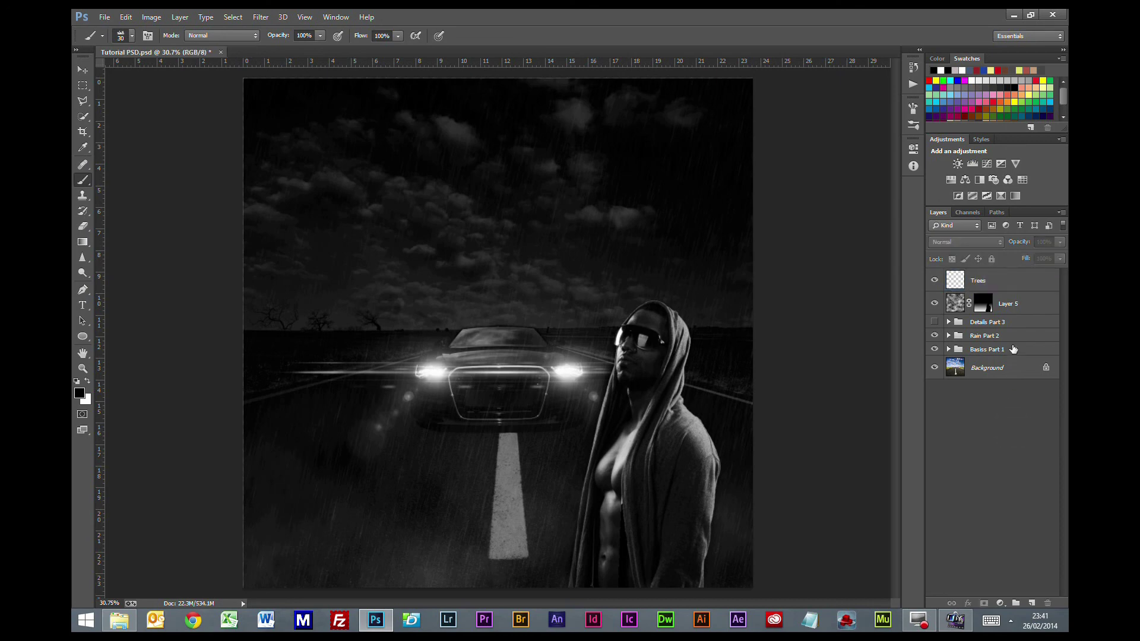
- Rename Layer 5 to 'Fog'
{"action": "left_click", "coordinate": [1010, 306]}
{"action": "double_click", "coordinate": [1008, 304]}
{"action": "type", "text": "Fog"}
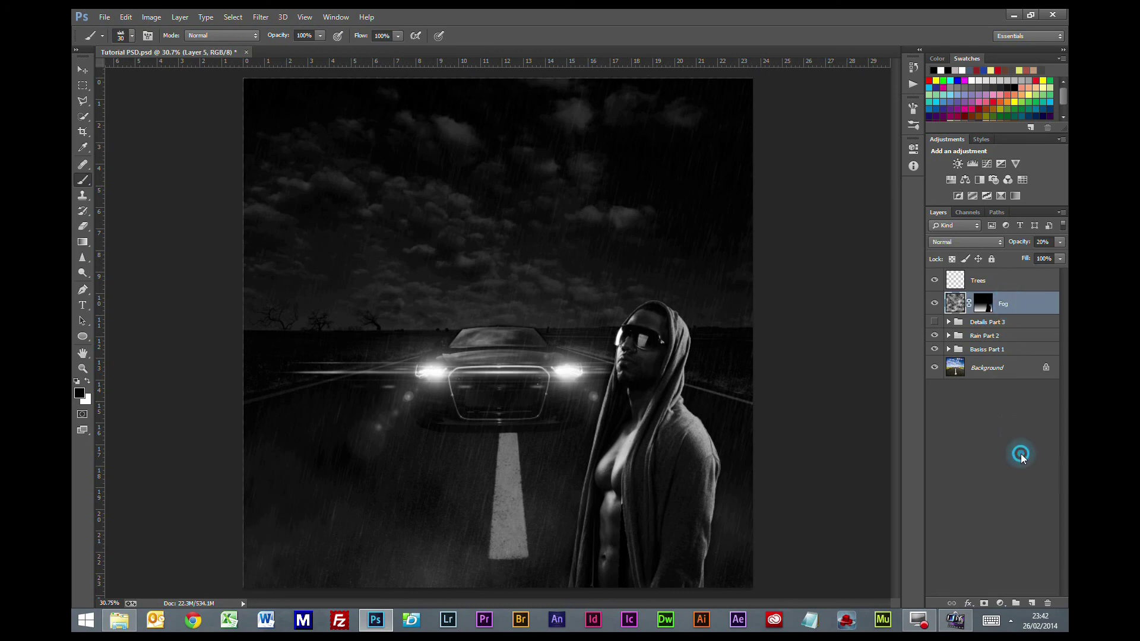
{"action": "left_click", "coordinate": [1021, 454]}
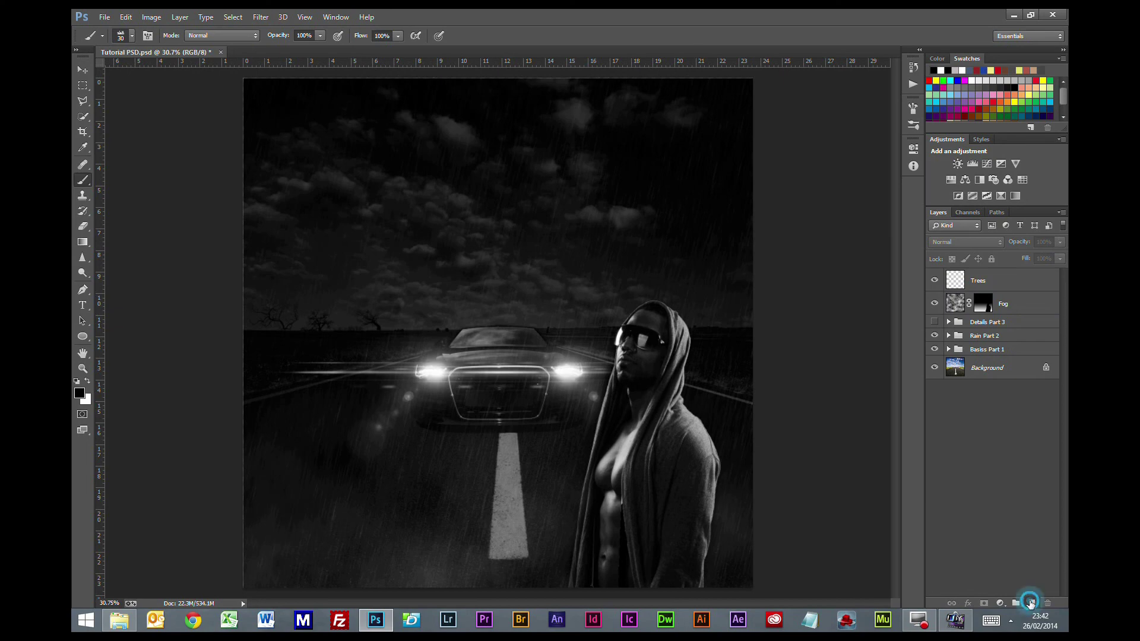
- On a new layer, stamp a white lightning brush at 1000 px into the right sky
{"action": "left_click", "coordinate": [1031, 603]}
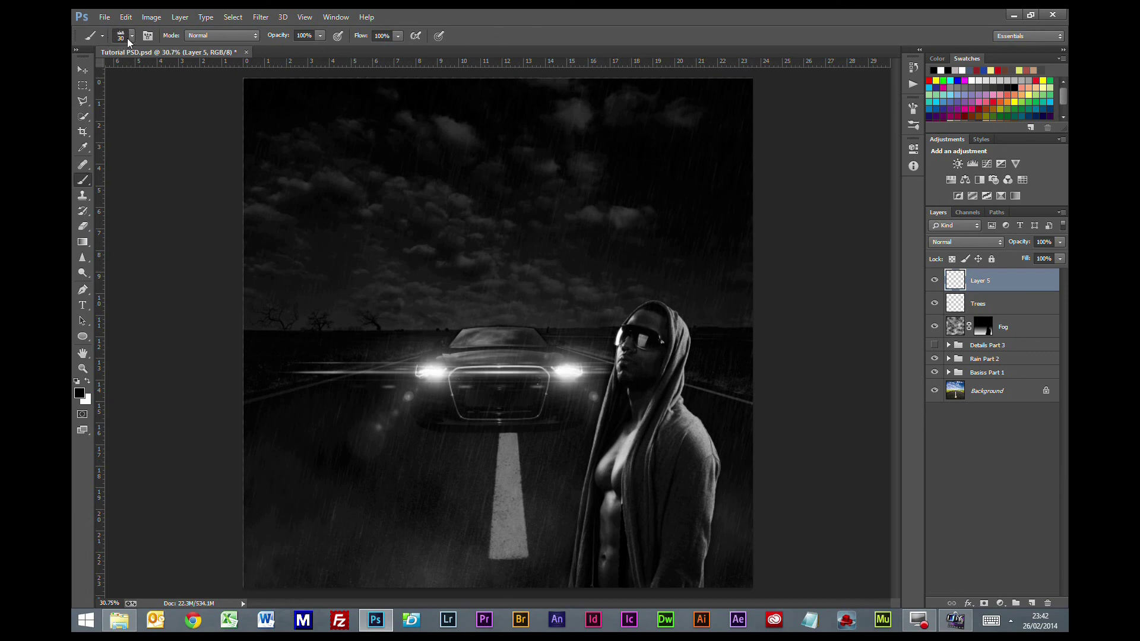
{"action": "left_click", "coordinate": [88, 385]}
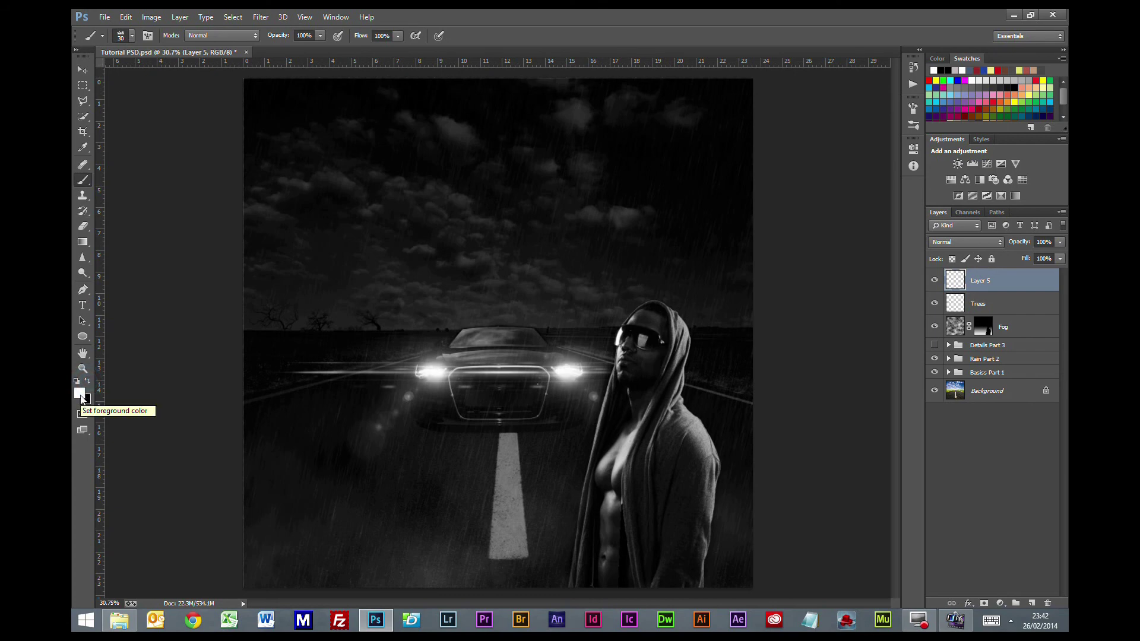
{"action": "left_click", "coordinate": [132, 37]}
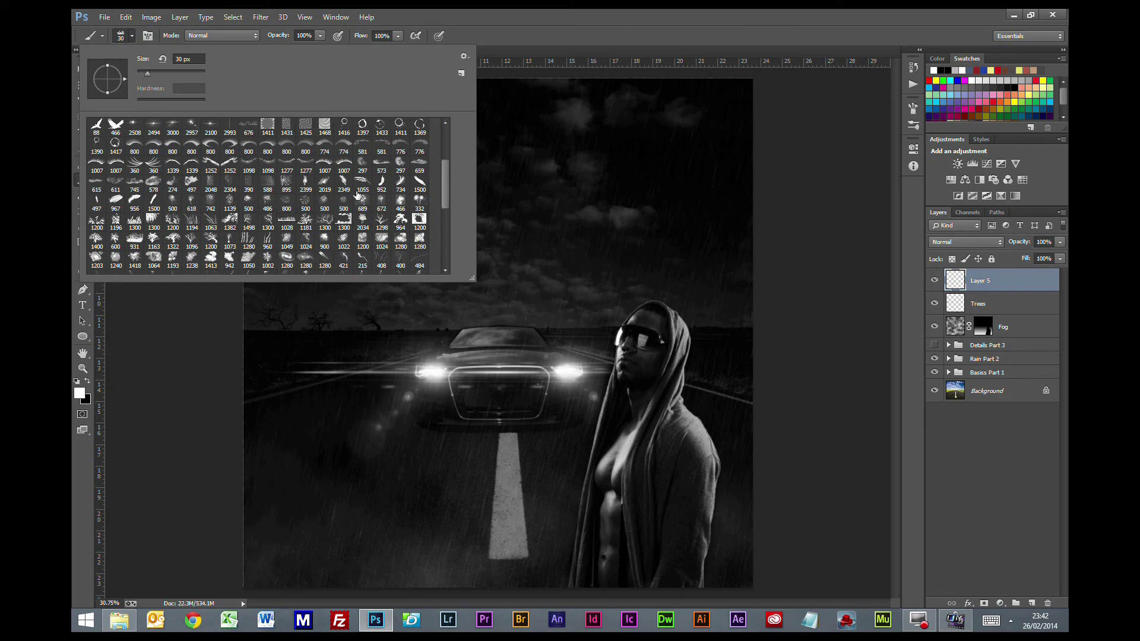
{"action": "scroll", "coordinate": [358, 196], "scroll_direction": "up", "scroll_amount": 2}
{"action": "scroll", "coordinate": [358, 196], "scroll_direction": "down", "scroll_amount": 4}
{"action": "scroll", "coordinate": [358, 196], "scroll_direction": "down", "scroll_amount": 1}
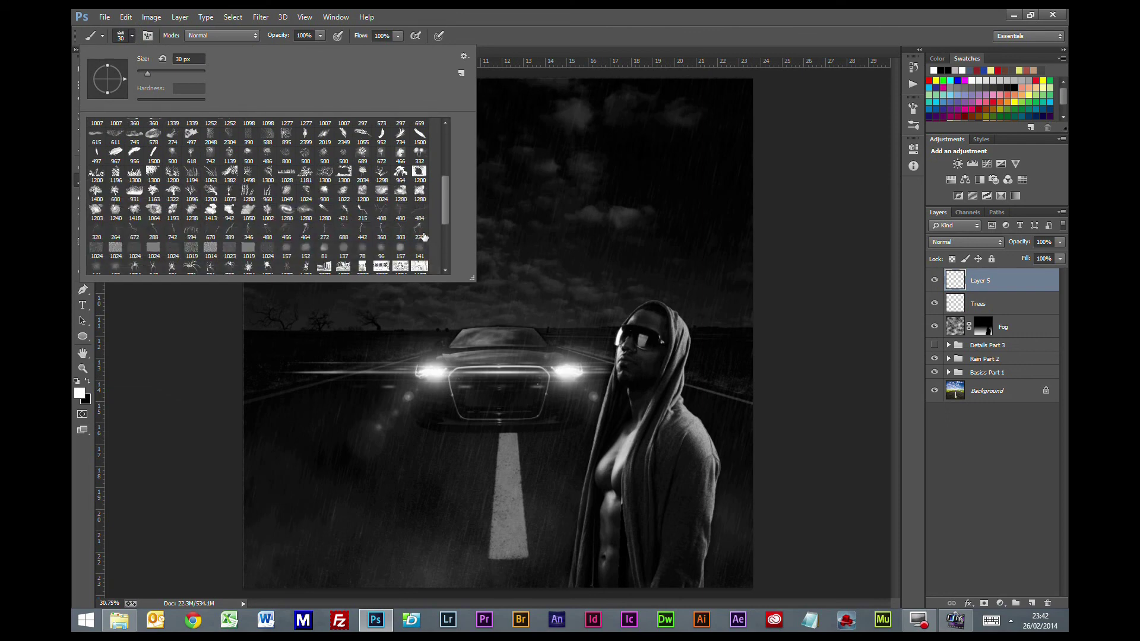
{"action": "left_click", "coordinate": [419, 233]}
{"action": "key", "text": "Return"}
{"action": "key", "text": "bracketright"}
{"action": "key", "text": "bracketright"}
{"action": "key", "text": "bracketright"}
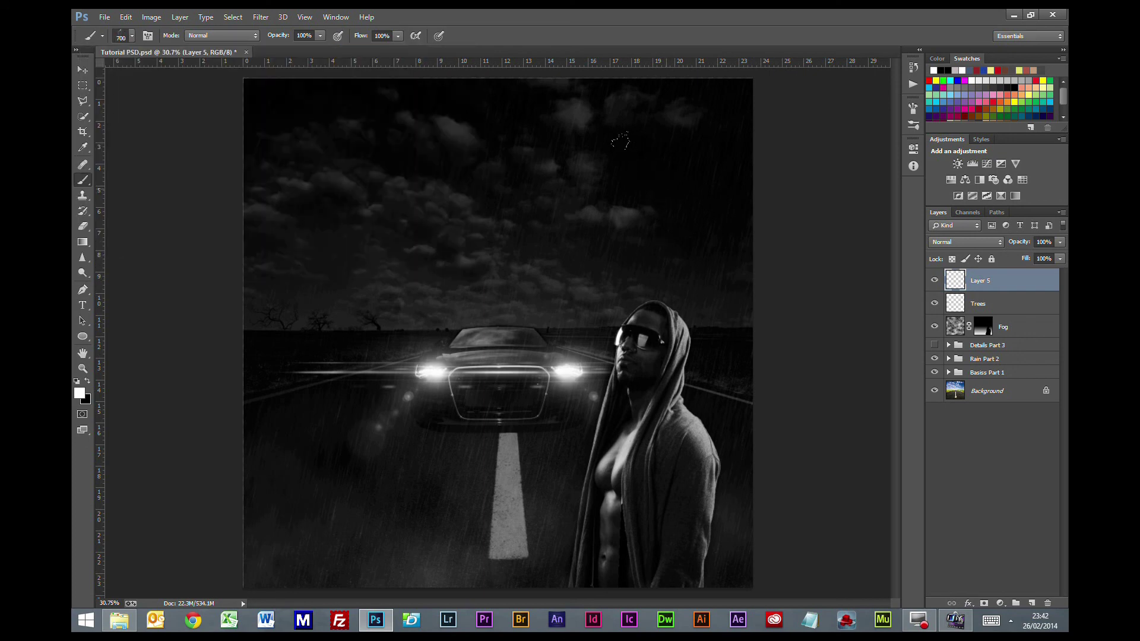
{"action": "key", "text": "bracketright"}
{"action": "key", "text": "bracketright"}
{"action": "key", "text": "bracketright"}
{"action": "left_click", "coordinate": [657, 204]}
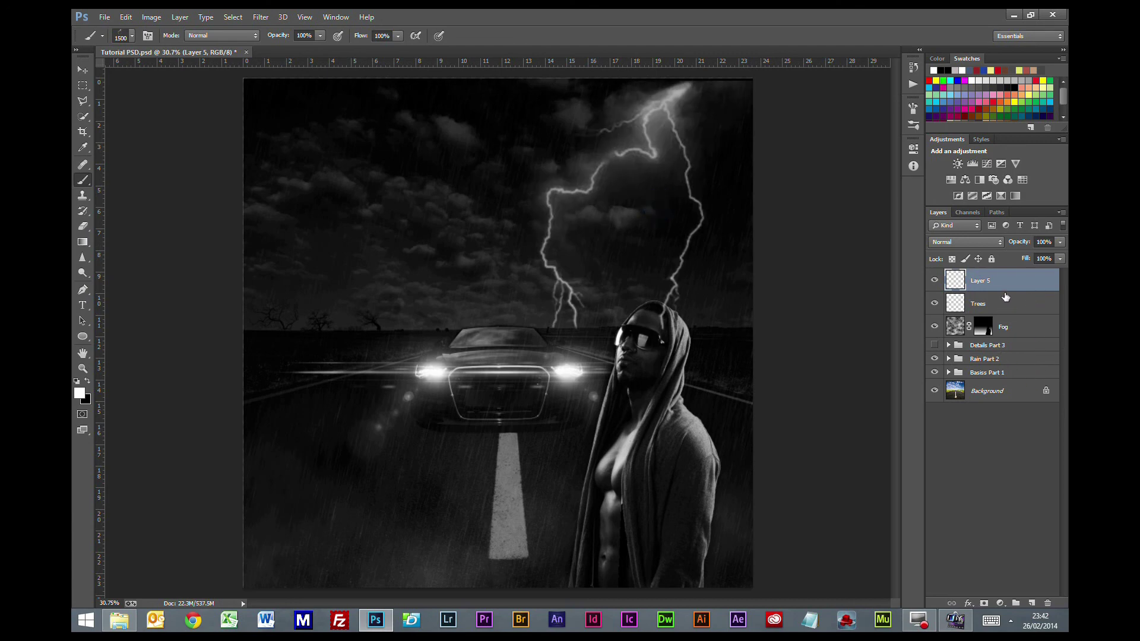
- Add a mask to the lightning layer and pick a black soft round brush
{"action": "left_click", "coordinate": [984, 603]}
{"action": "key", "text": "x"}
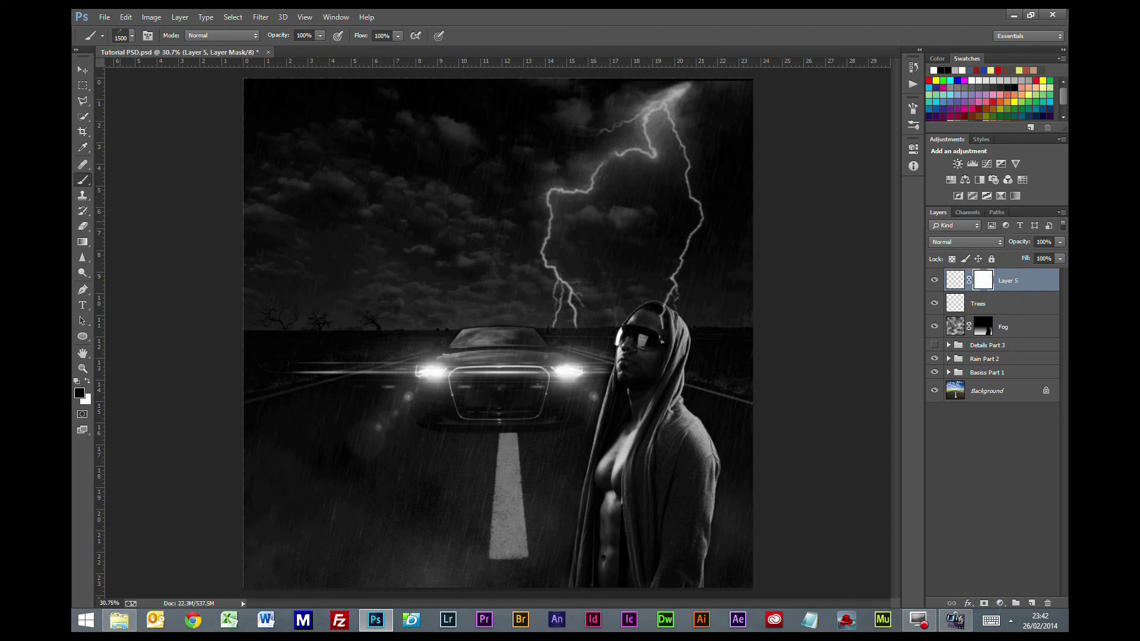
{"action": "left_click", "coordinate": [132, 35]}
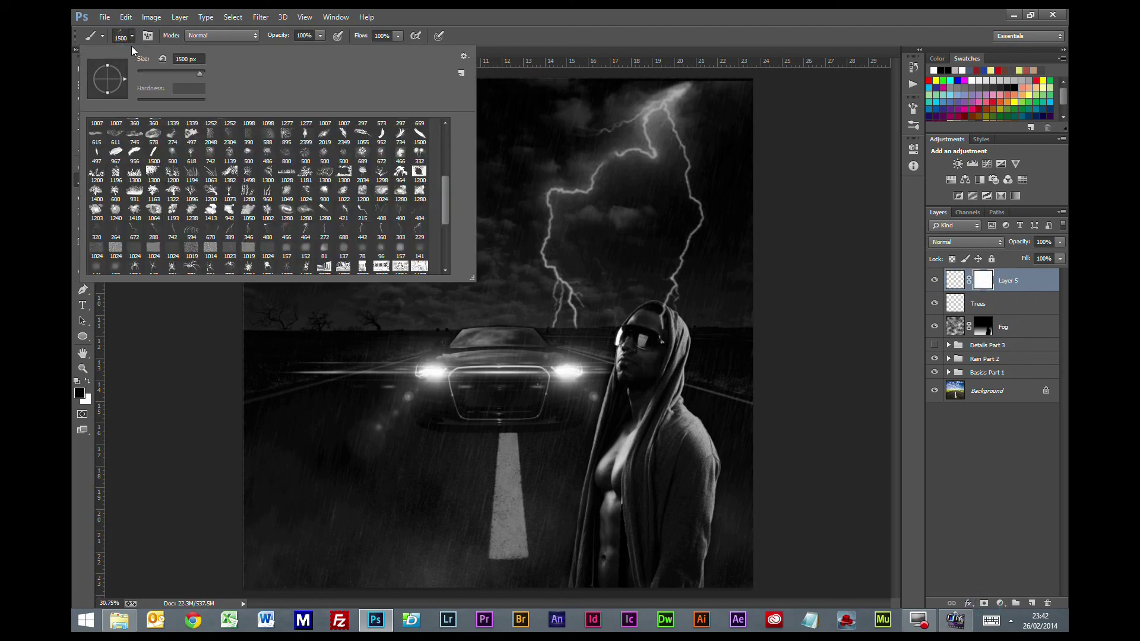
{"action": "left_click_drag", "start_coordinate": [445, 211], "coordinate": [449, 139]}
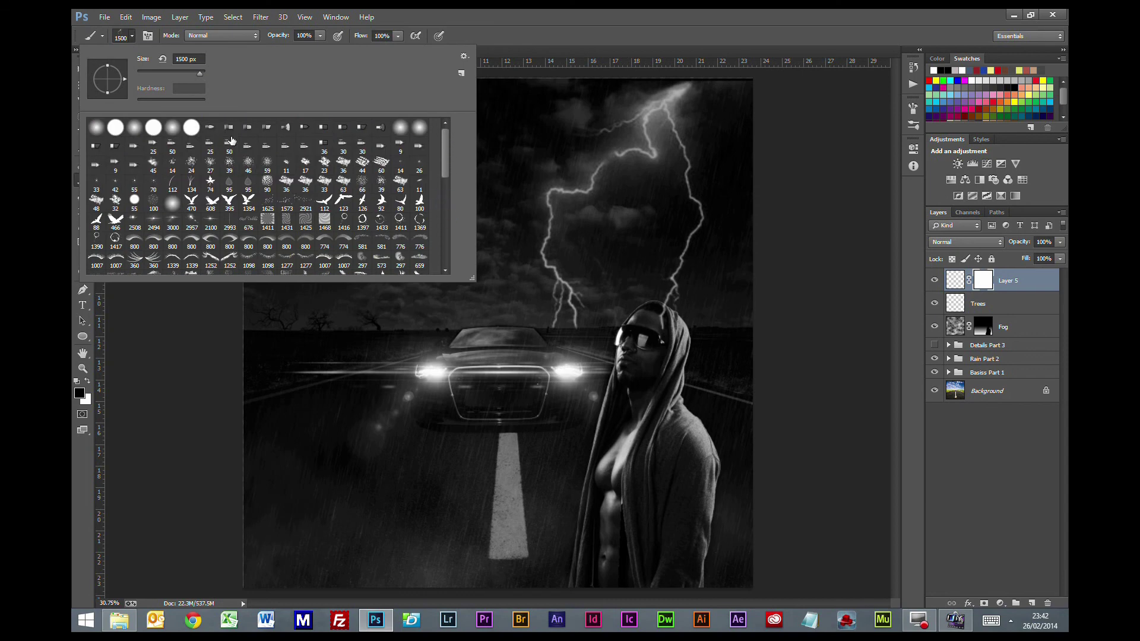
{"action": "left_click", "coordinate": [94, 132]}
{"action": "left_click", "coordinate": [469, 37]}
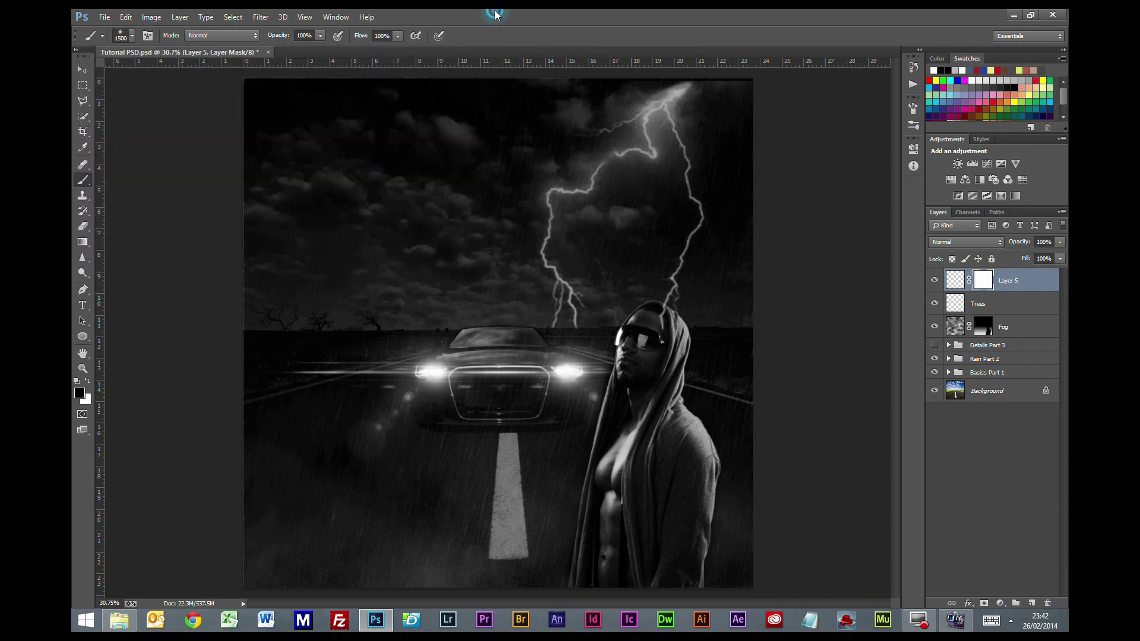
- At 150 px, paint out the lightning over the man's forehead and hood
{"action": "scroll", "coordinate": [516, 236], "scroll_direction": "up", "scroll_amount": 2}
{"action": "scroll", "coordinate": [517, 236], "scroll_direction": "up", "scroll_amount": 2}
{"action": "key", "text": "bracketleft"}
{"action": "scroll", "coordinate": [444, 163], "scroll_direction": "up", "scroll_amount": 2}
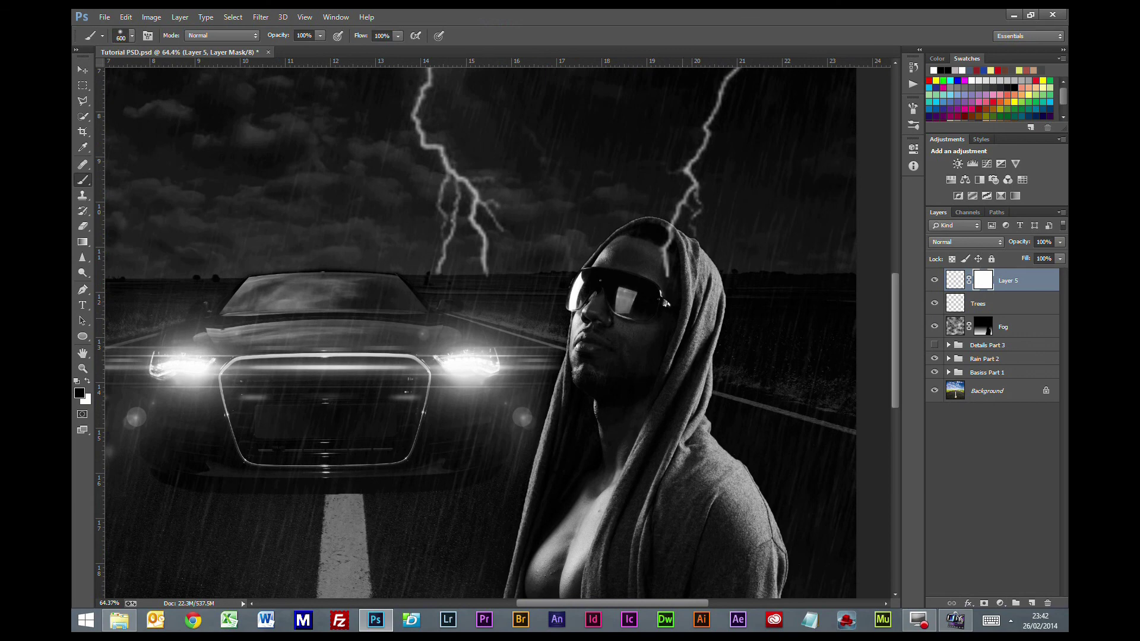
{"action": "key", "text": "bracketleft"}
{"action": "key", "text": "bracketleft"}
{"action": "key", "text": "bracketleft"}
{"action": "key", "text": "bracketleft"}
{"action": "left_click_drag", "start_coordinate": [659, 251], "coordinate": [649, 235]}
{"action": "left_click_drag", "start_coordinate": [646, 236], "coordinate": [668, 250]}
- Lower the lightning layer's opacity to 90% and reset the foreground to white
{"action": "scroll", "coordinate": [665, 357], "scroll_direction": "down", "scroll_amount": 5}
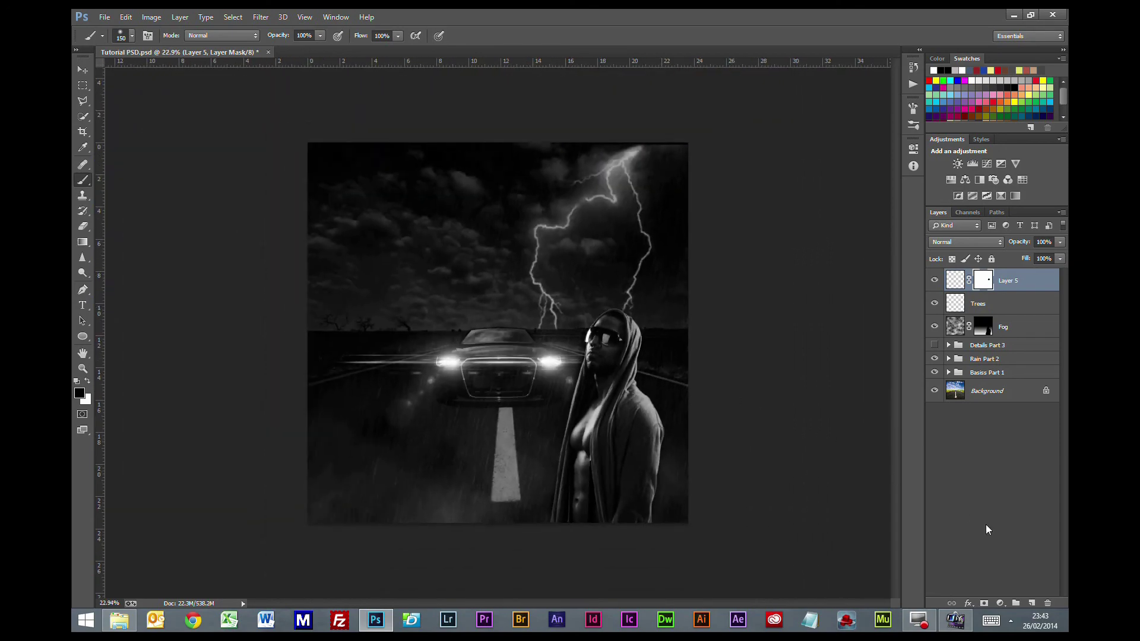
{"action": "left_click", "coordinate": [1060, 241]}
{"action": "left_click_drag", "start_coordinate": [1061, 254], "coordinate": [1056, 254]}
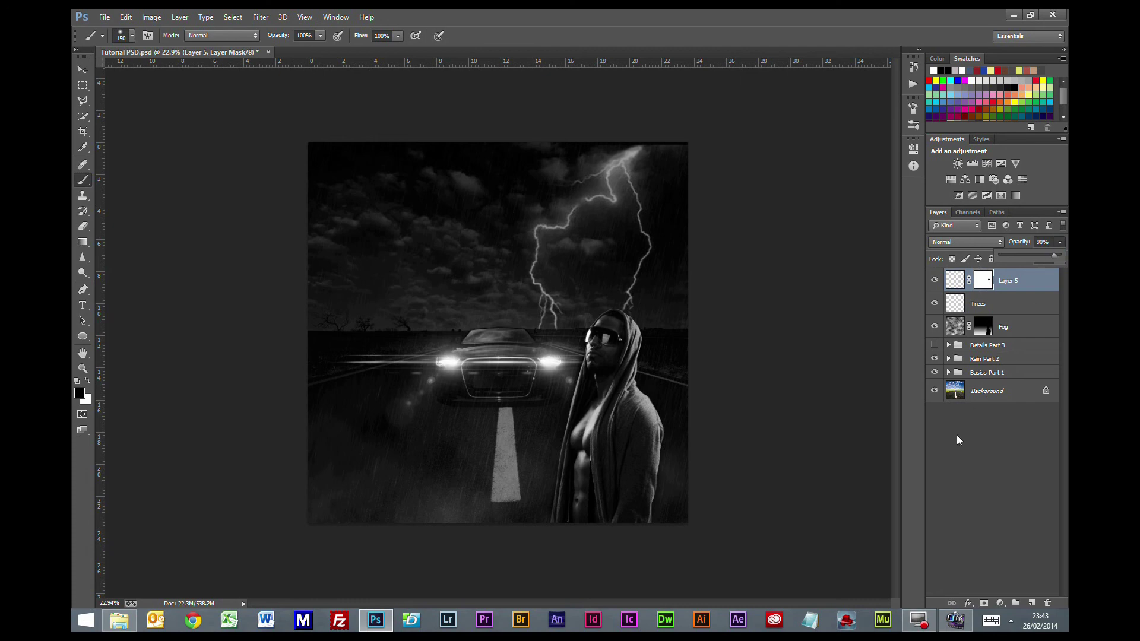
{"action": "left_click", "coordinate": [970, 460]}
{"action": "key", "text": "x"}
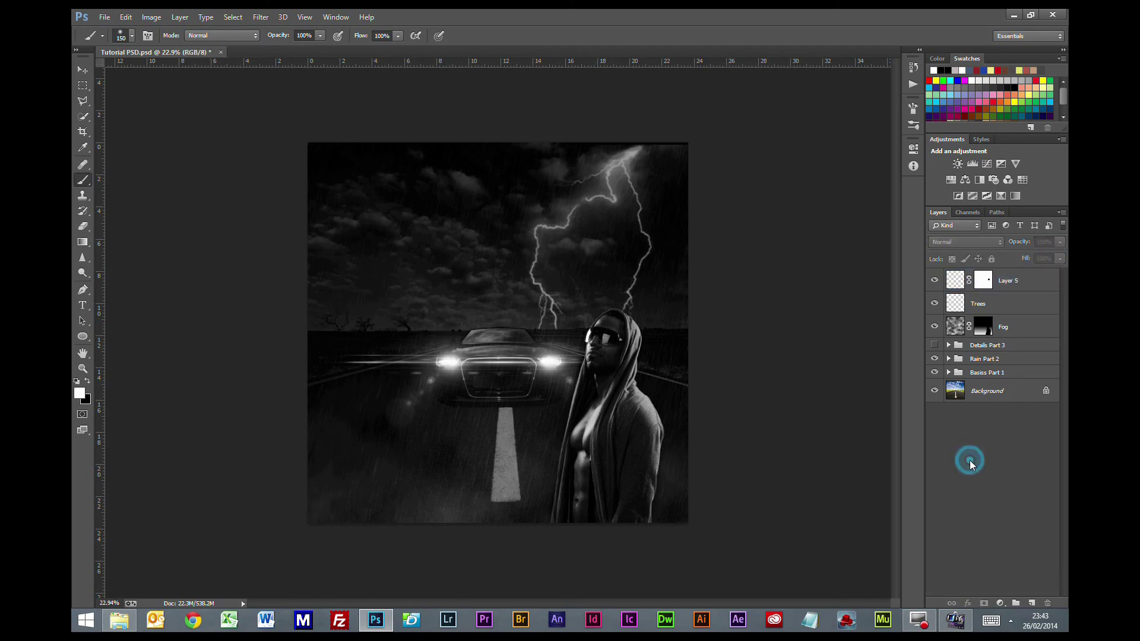
- Add a new empty layer with the Hard Light blend mode
{"action": "left_click", "coordinate": [1032, 604]}
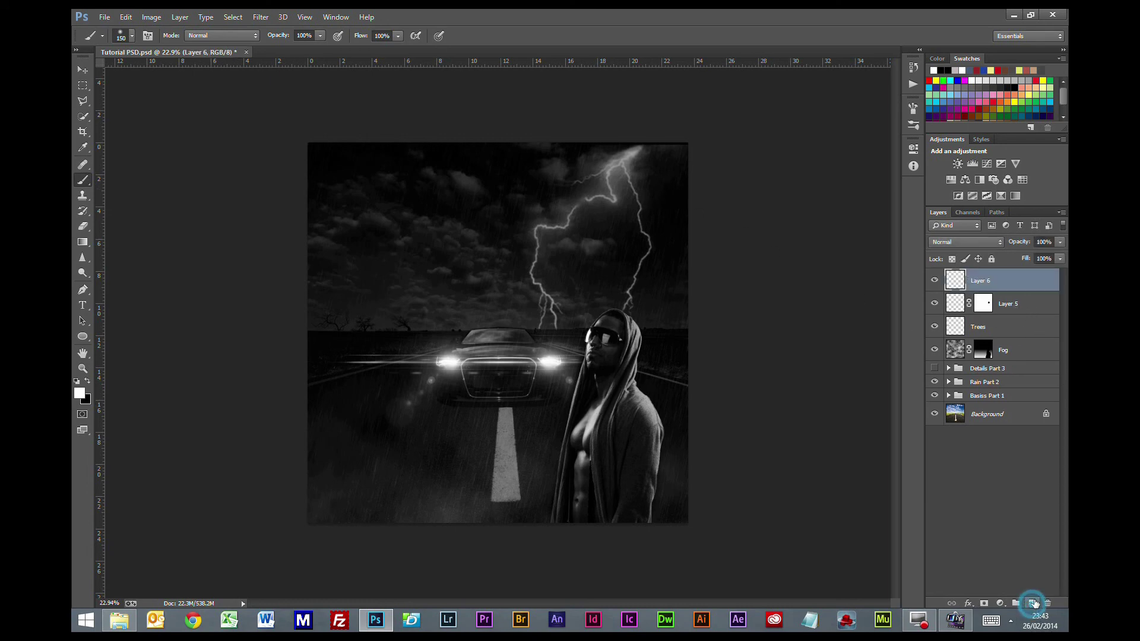
{"action": "left_click", "coordinate": [964, 243]}
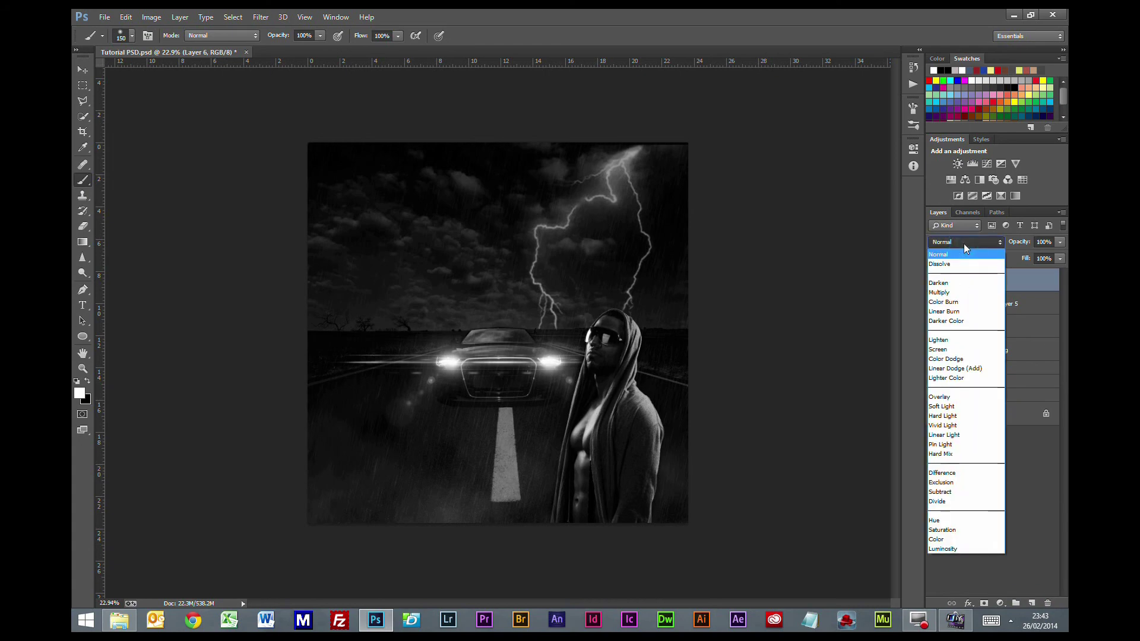
{"action": "left_click", "coordinate": [948, 417]}
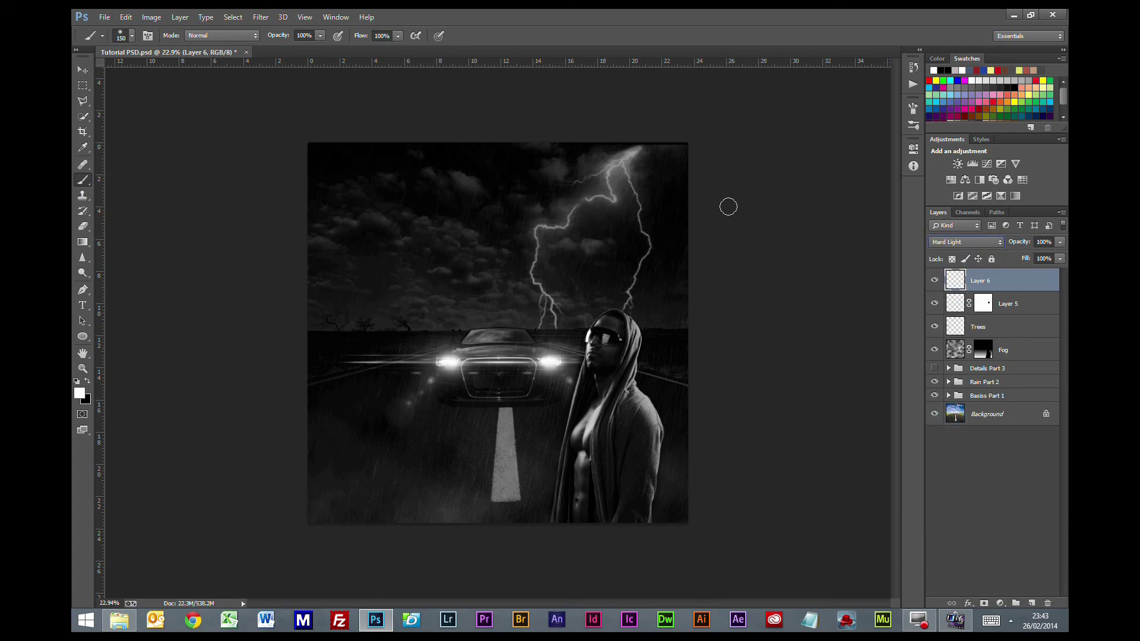
- Stamp a large white cloud brush over the top of the lightning
{"action": "left_click", "coordinate": [132, 35]}
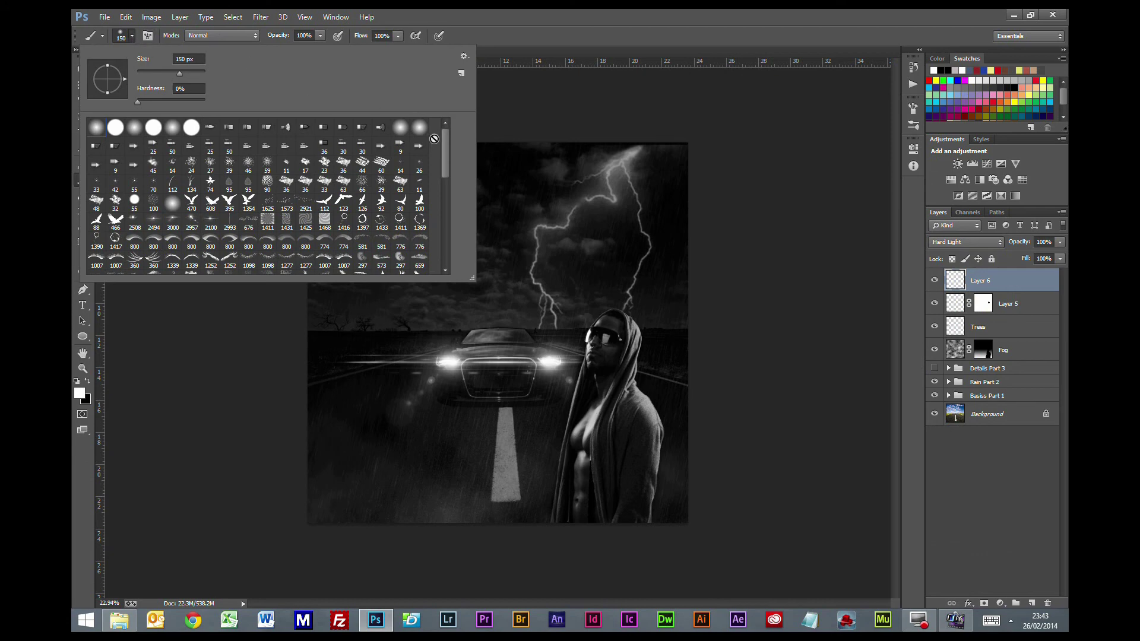
{"action": "left_click_drag", "start_coordinate": [447, 162], "coordinate": [444, 193]}
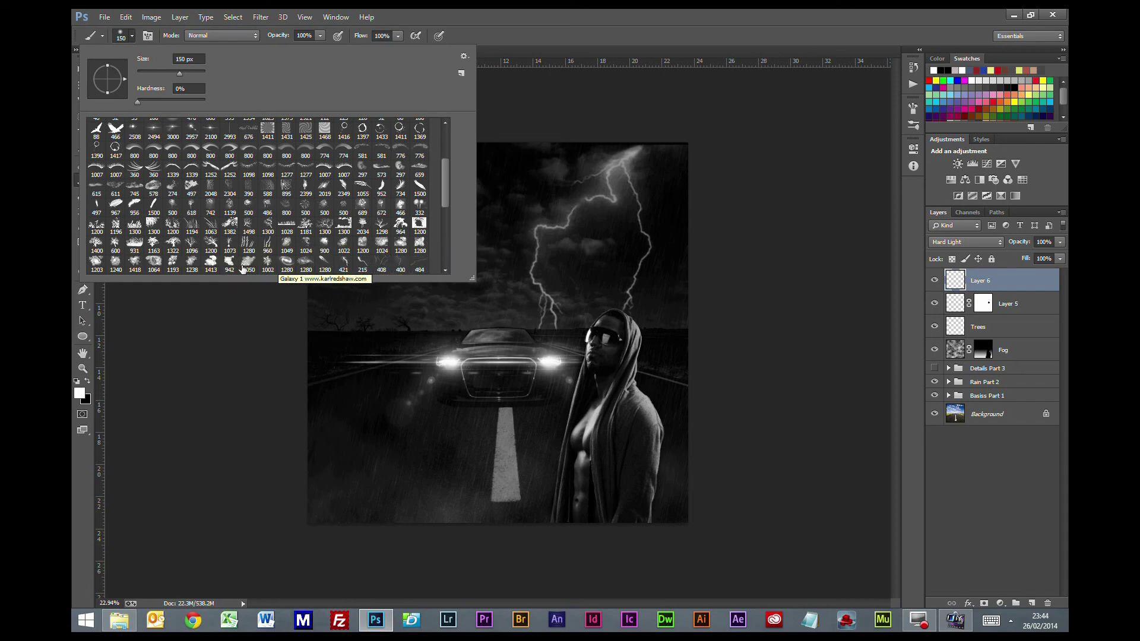
{"action": "left_click", "coordinate": [192, 261]}
{"action": "left_click", "coordinate": [552, 15]}
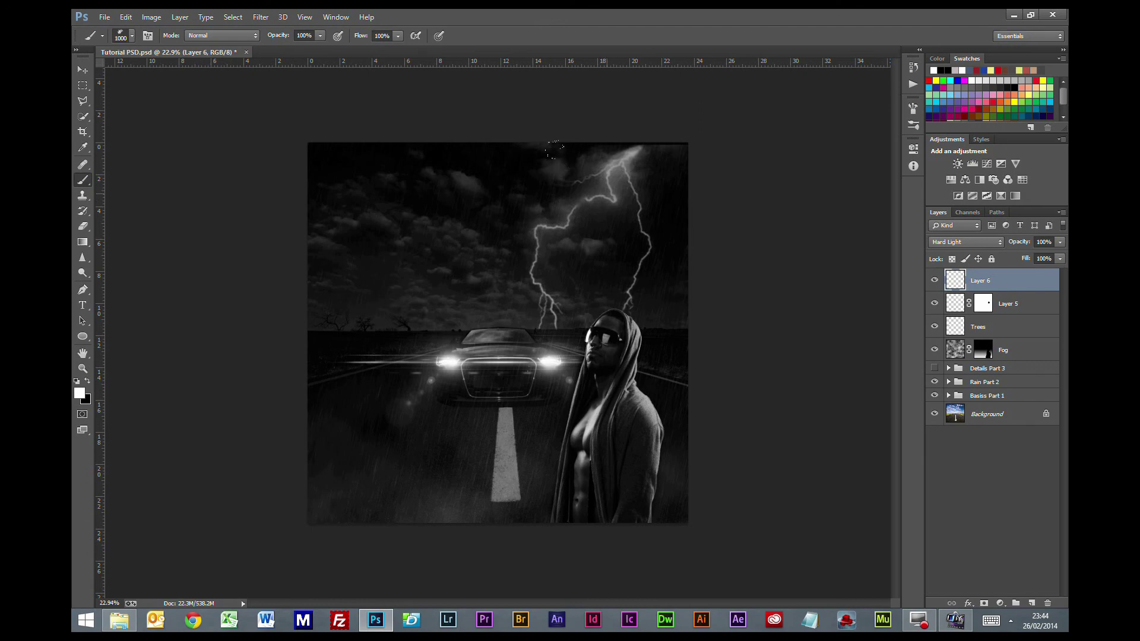
{"action": "left_click", "coordinate": [609, 193]}
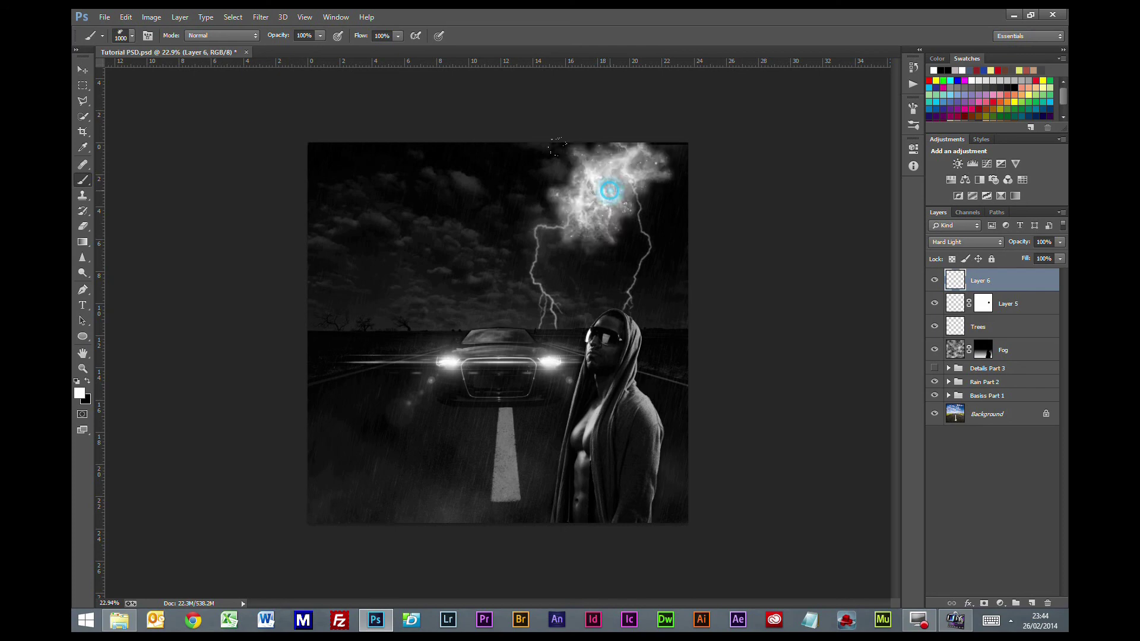
- Lower the cloud glow layer to 20% opacity, toggling it and the lightning to compare
{"action": "left_click", "coordinate": [1061, 242]}
{"action": "left_click_drag", "start_coordinate": [1044, 255], "coordinate": [1014, 262]}
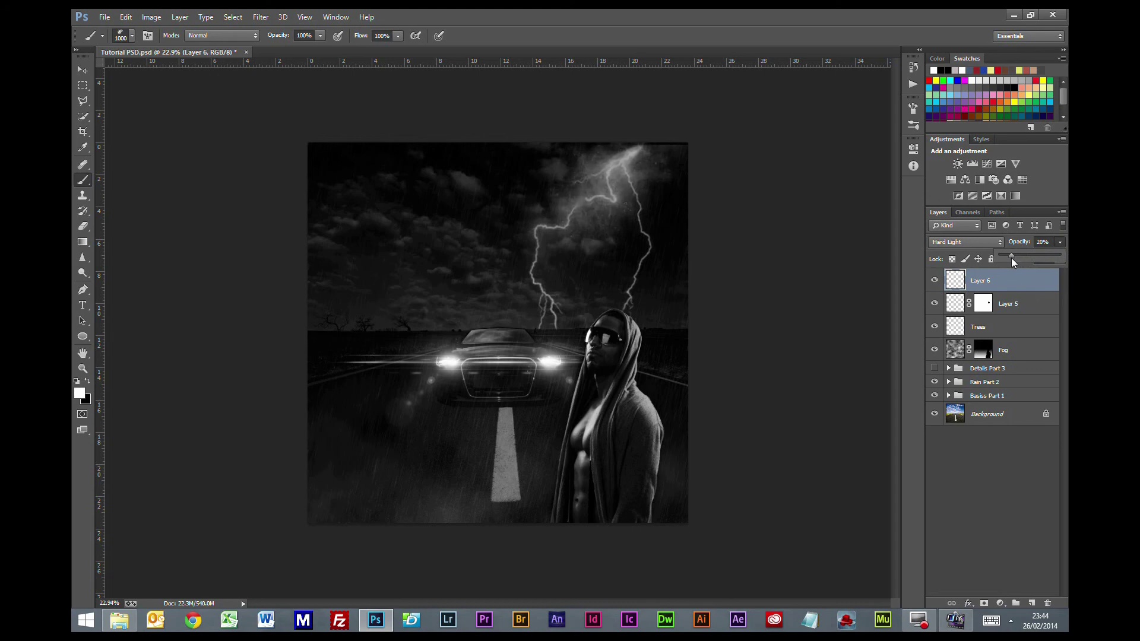
{"action": "left_click", "coordinate": [936, 282]}
{"action": "left_click", "coordinate": [936, 283]}
{"action": "left_click", "coordinate": [936, 281]}
{"action": "left_click", "coordinate": [935, 281]}
{"action": "left_click", "coordinate": [936, 282]}
{"action": "left_click", "coordinate": [935, 282]}
{"action": "left_click", "coordinate": [935, 282]}
{"action": "left_click", "coordinate": [936, 282]}
{"action": "left_click", "coordinate": [935, 304]}
{"action": "left_click", "coordinate": [935, 304]}
{"action": "left_click", "coordinate": [935, 304]}
{"action": "left_click", "coordinate": [935, 304]}
- On a new layer, stamp the 229 px lightning brush once on the car's windshield
{"action": "left_click", "coordinate": [1031, 603]}
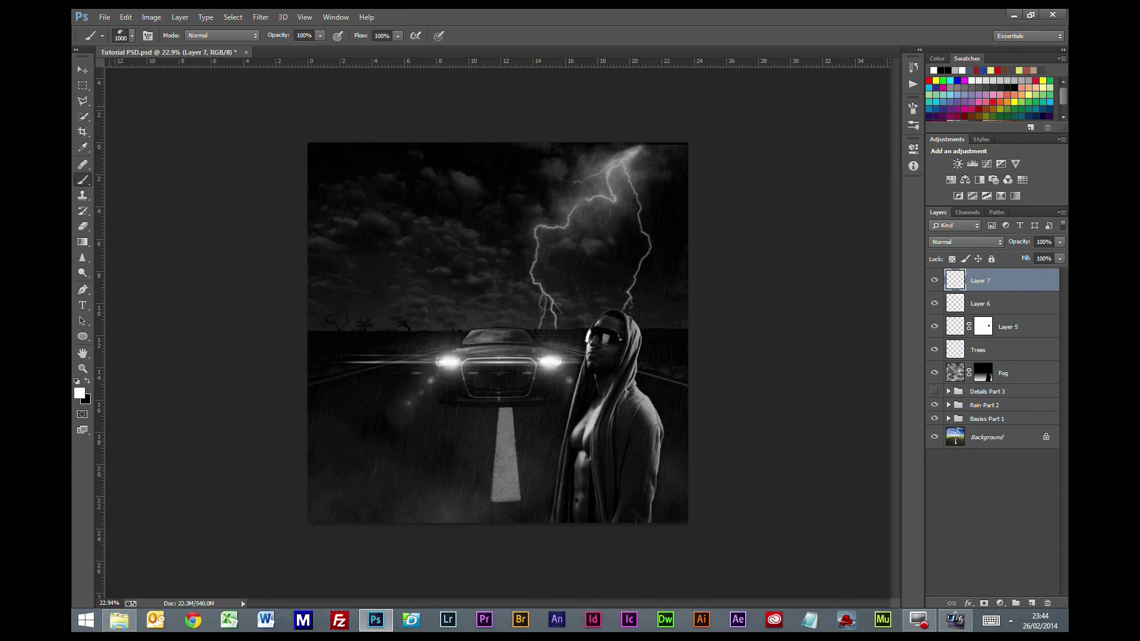
{"action": "left_click", "coordinate": [132, 36]}
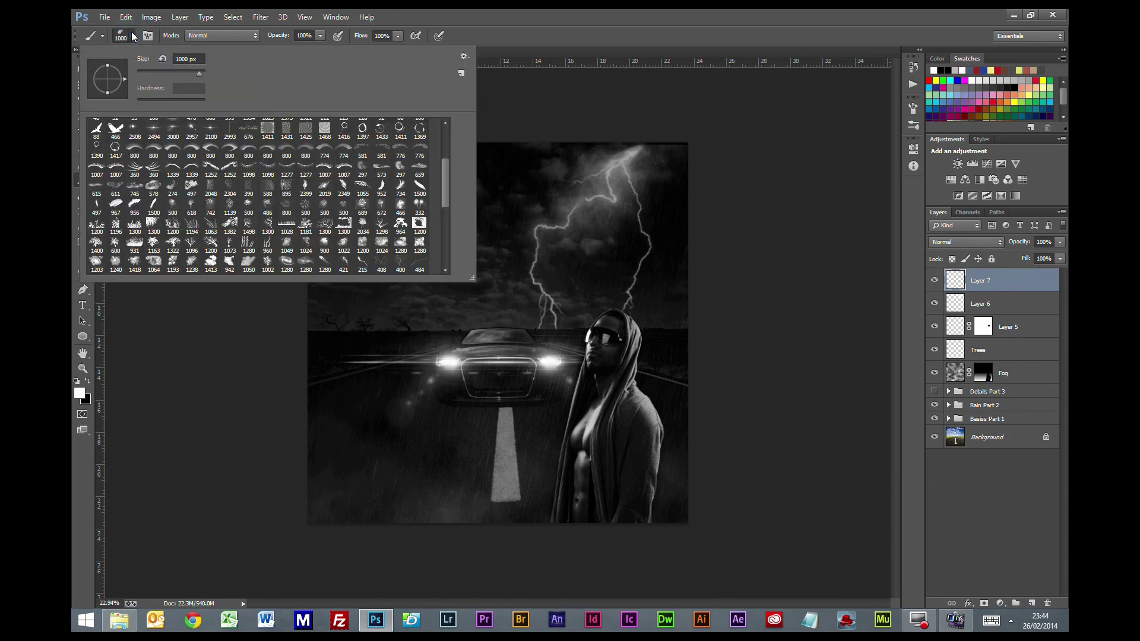
{"action": "mouse_move", "coordinate": [448, 190]}
{"action": "left_mouse_down"}
{"action": "mouse_move", "coordinate": [451, 227]}
{"action": "mouse_move", "coordinate": [450, 198]}
{"action": "mouse_move", "coordinate": [451, 213]}
{"action": "left_mouse_up"}
{"action": "left_click", "coordinate": [419, 216]}
{"action": "left_click", "coordinate": [492, 13]}
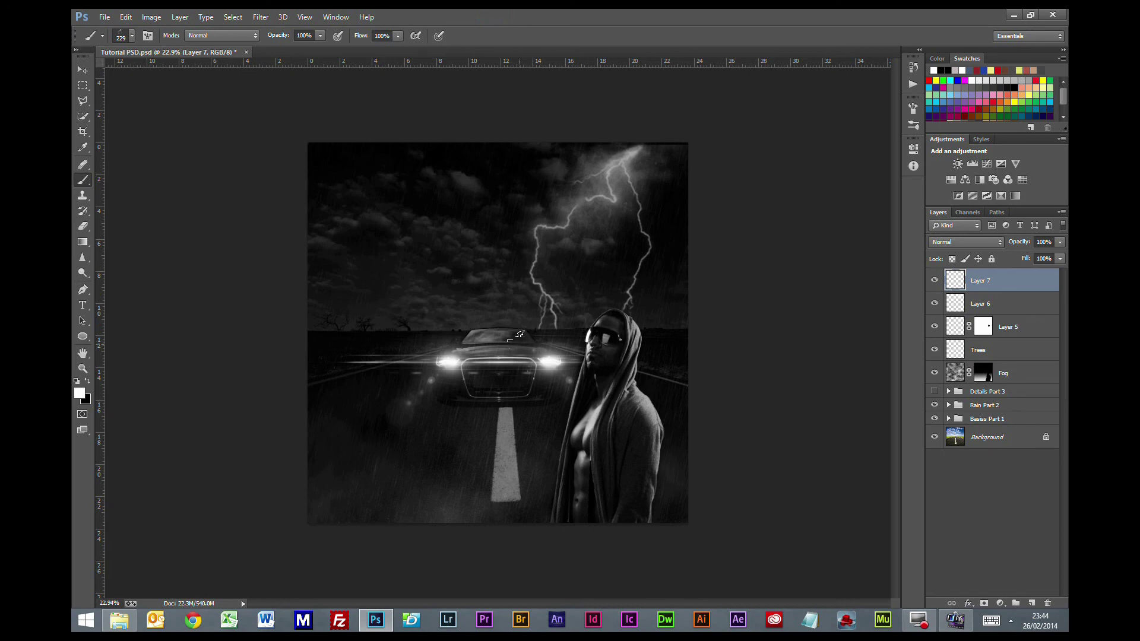
{"action": "left_click", "coordinate": [519, 343]}
{"action": "scroll", "coordinate": [533, 328], "scroll_direction": "up", "scroll_amount": 5}
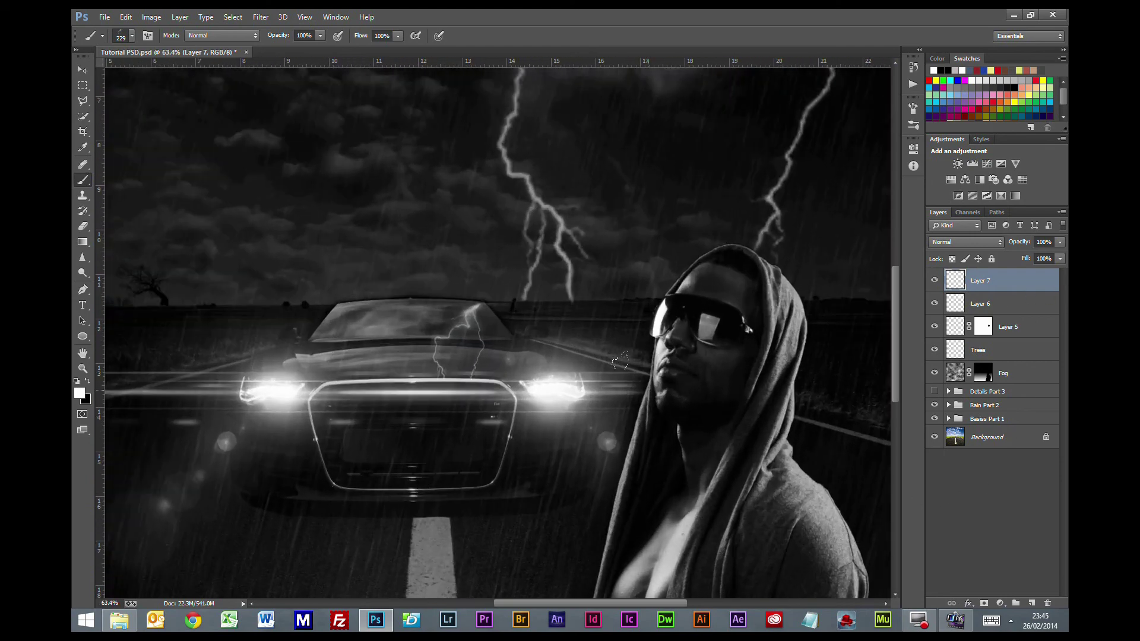
{"action": "left_click", "coordinate": [82, 70]}
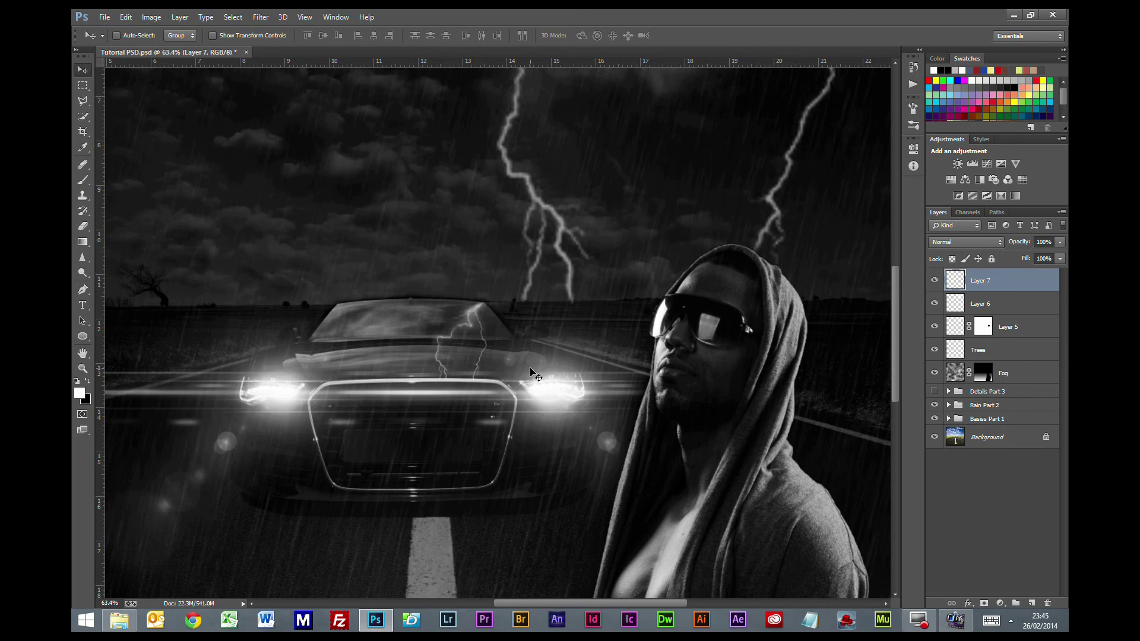
- Drop Layer 7's windshield reflection to about 22% opacity and toggle its visibility to compare
{"action": "left_click", "coordinate": [1060, 258]}
{"action": "left_click_drag", "start_coordinate": [1006, 257], "coordinate": [1005, 257]}
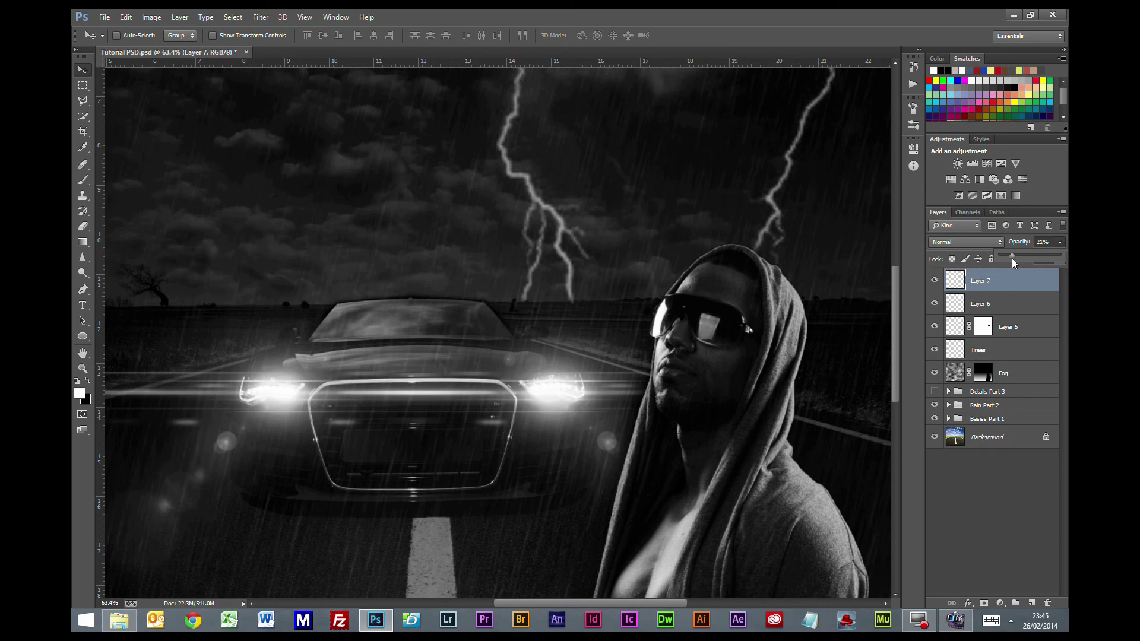
{"action": "left_click", "coordinate": [988, 514]}
{"action": "scroll", "coordinate": [843, 425], "scroll_direction": "down", "scroll_amount": 2}
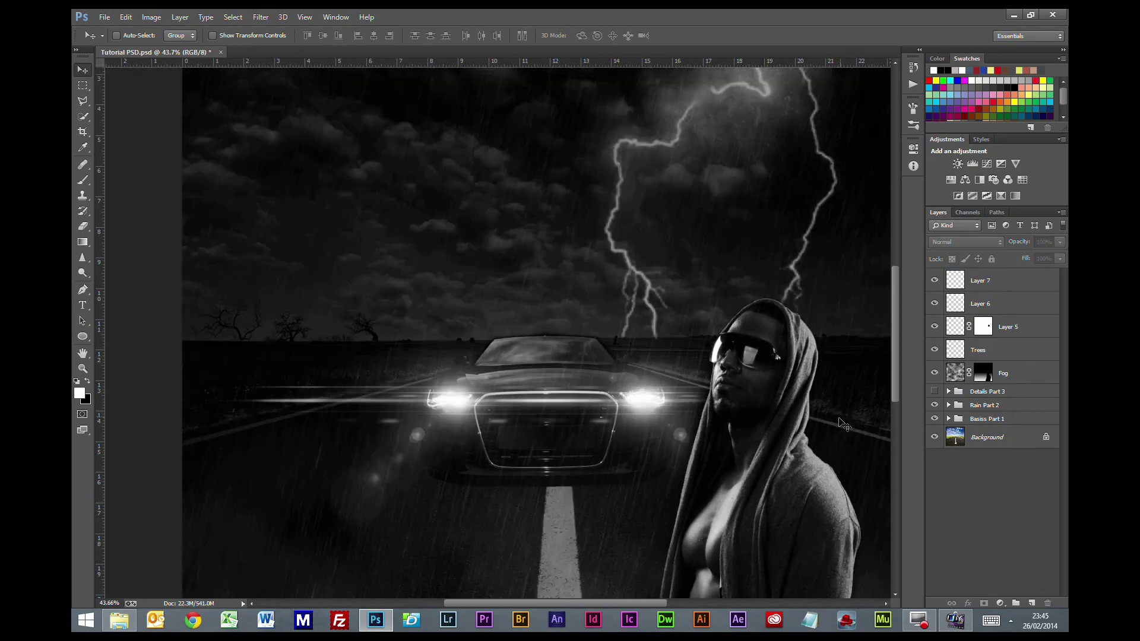
{"action": "scroll", "coordinate": [844, 424], "scroll_direction": "down", "scroll_amount": 1}
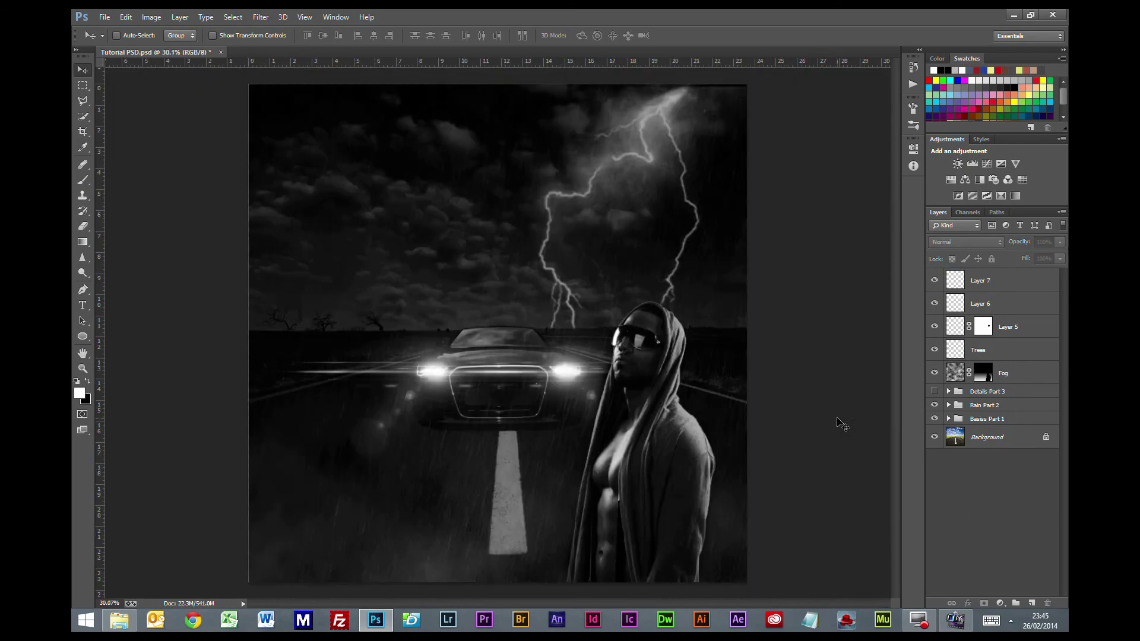
{"action": "left_click", "coordinate": [935, 282]}
{"action": "left_click", "coordinate": [935, 281]}
{"action": "left_click", "coordinate": [1026, 281]}
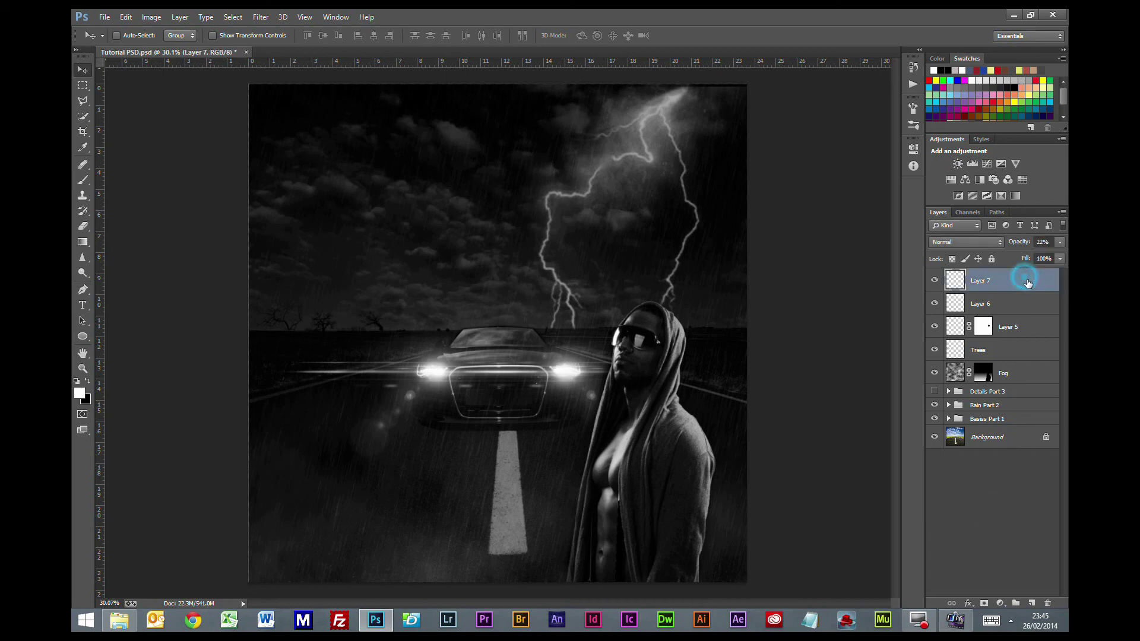
- On new Layer 8, stamp a black City Skyline brush at size 1100 behind the man's head
{"action": "left_click", "coordinate": [1032, 604]}
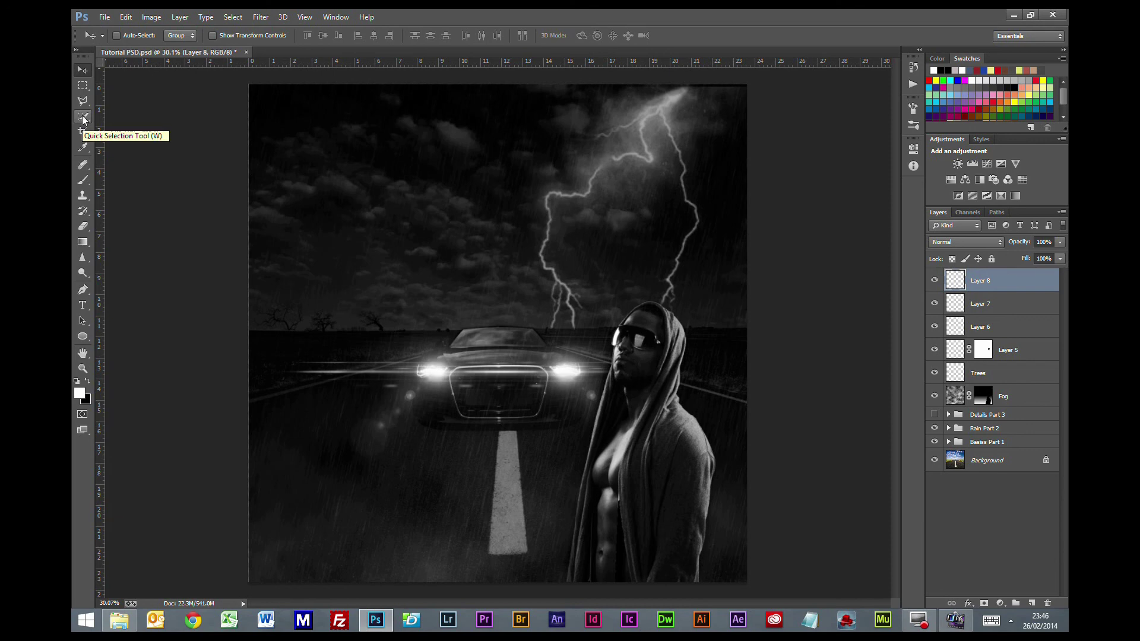
{"action": "left_click", "coordinate": [83, 181]}
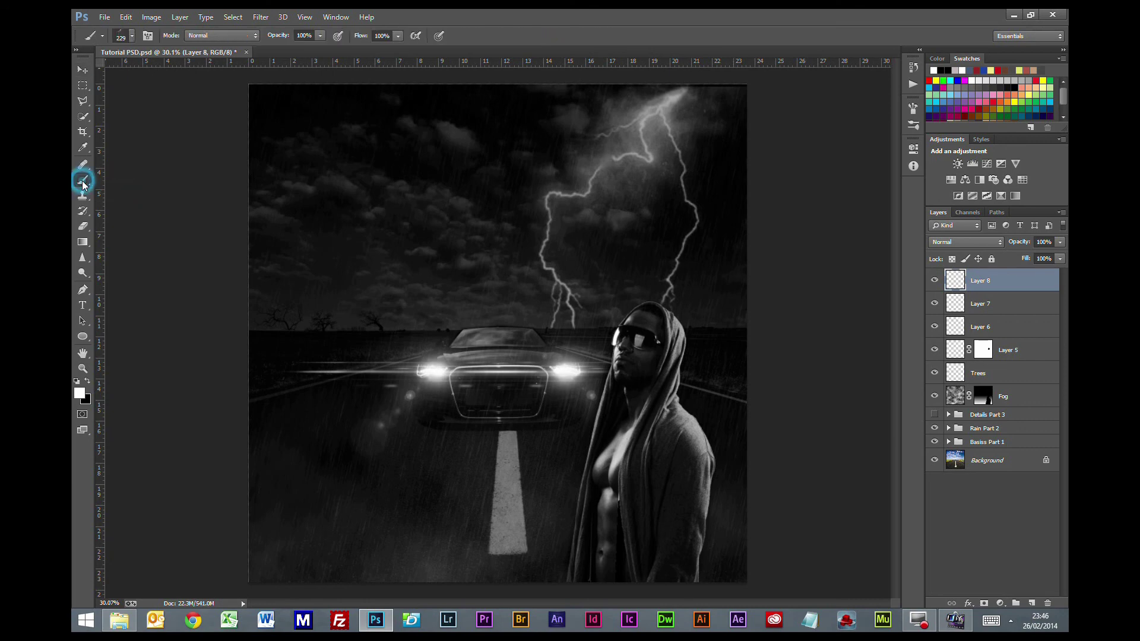
{"action": "left_click", "coordinate": [132, 36]}
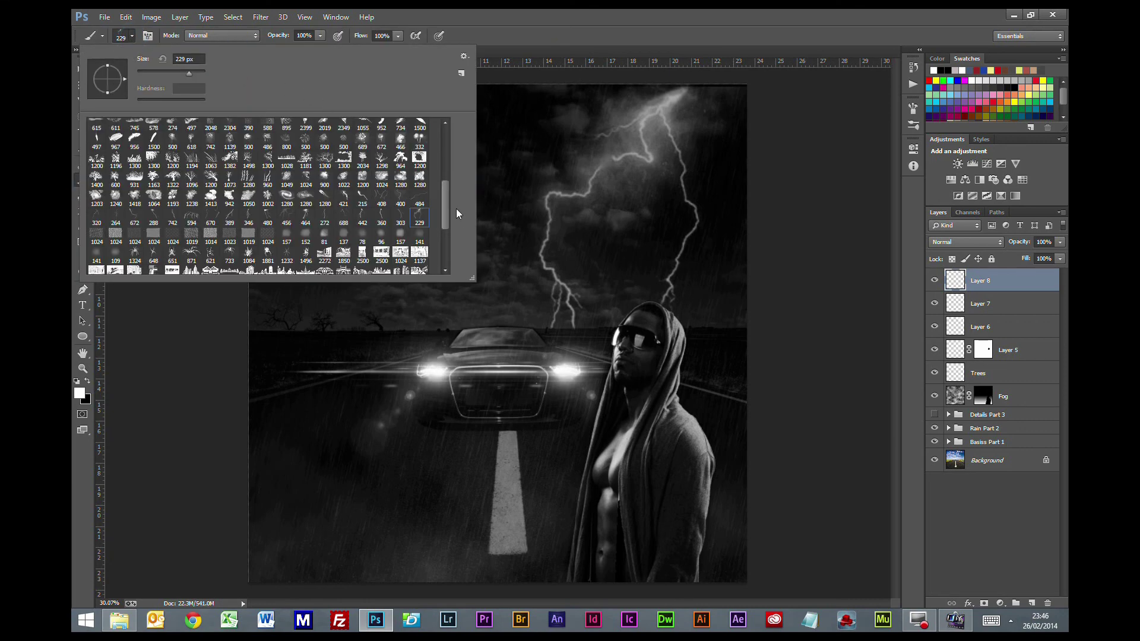
{"action": "left_click_drag", "start_coordinate": [448, 205], "coordinate": [447, 239]}
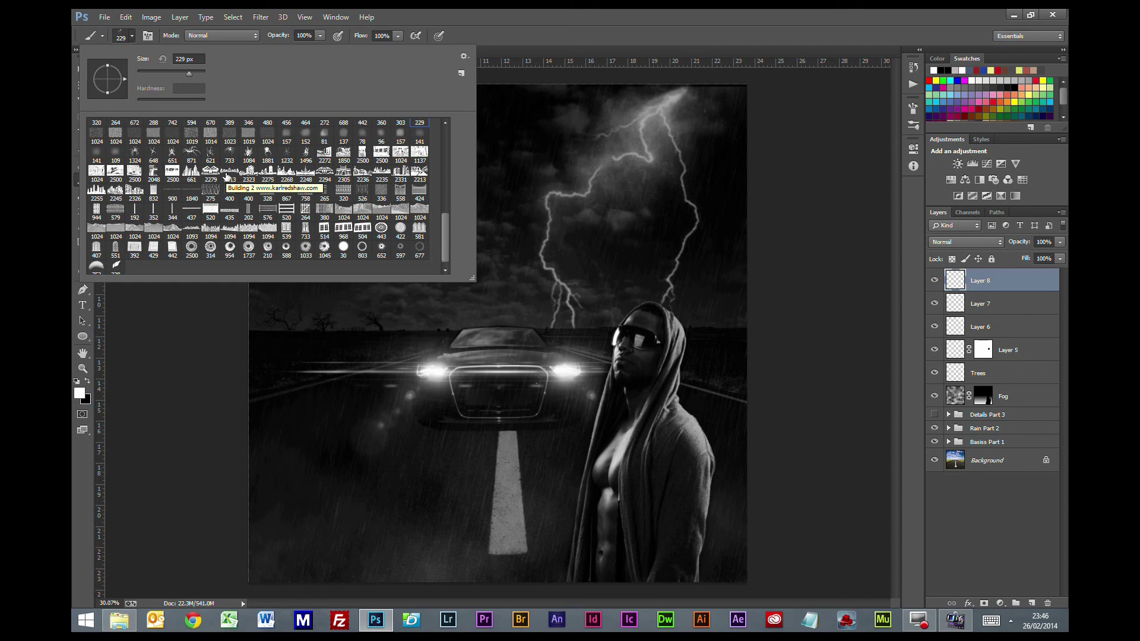
{"action": "left_click", "coordinate": [191, 230]}
{"action": "key", "text": "Return"}
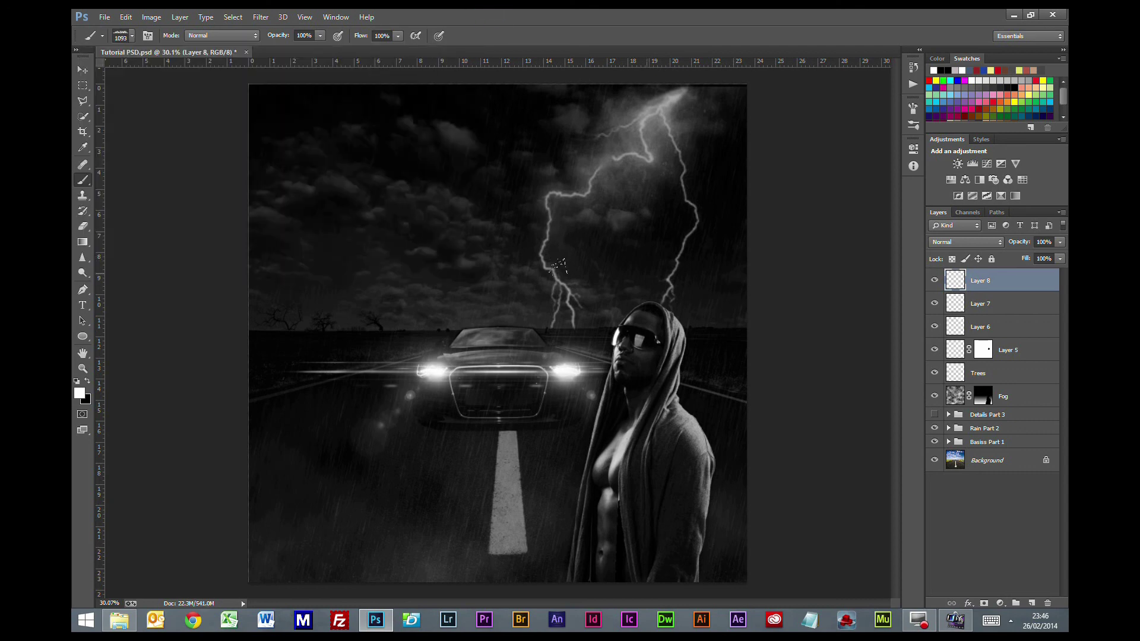
{"action": "key", "text": "x"}
{"action": "key", "text": "bracketright"}
{"action": "left_click", "coordinate": [660, 310]}
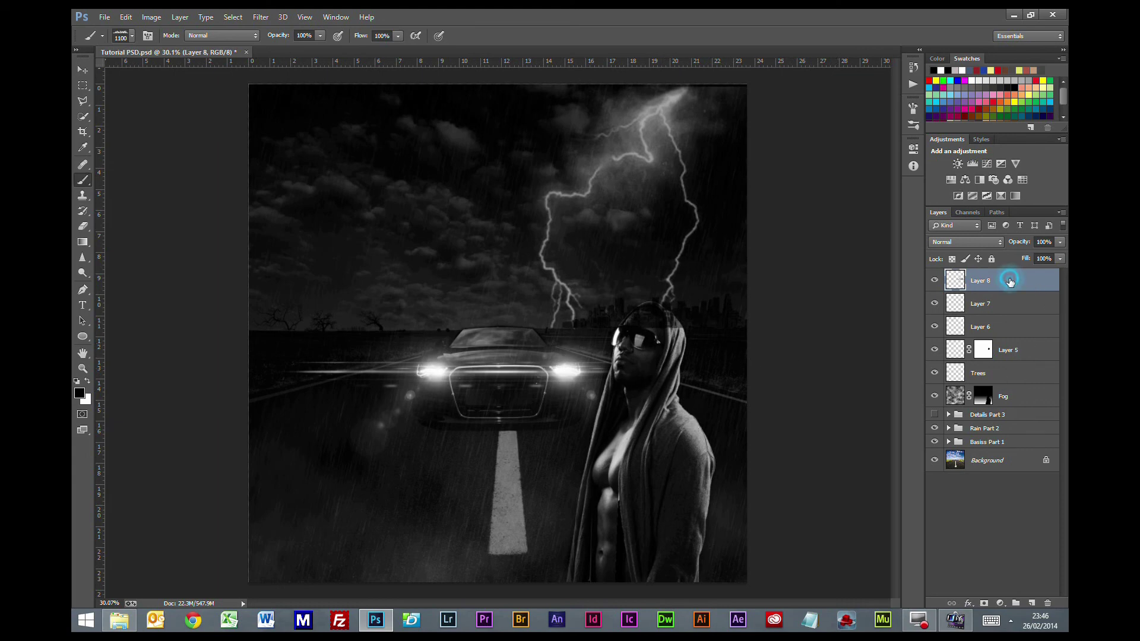
{"action": "left_click", "coordinate": [83, 69]}
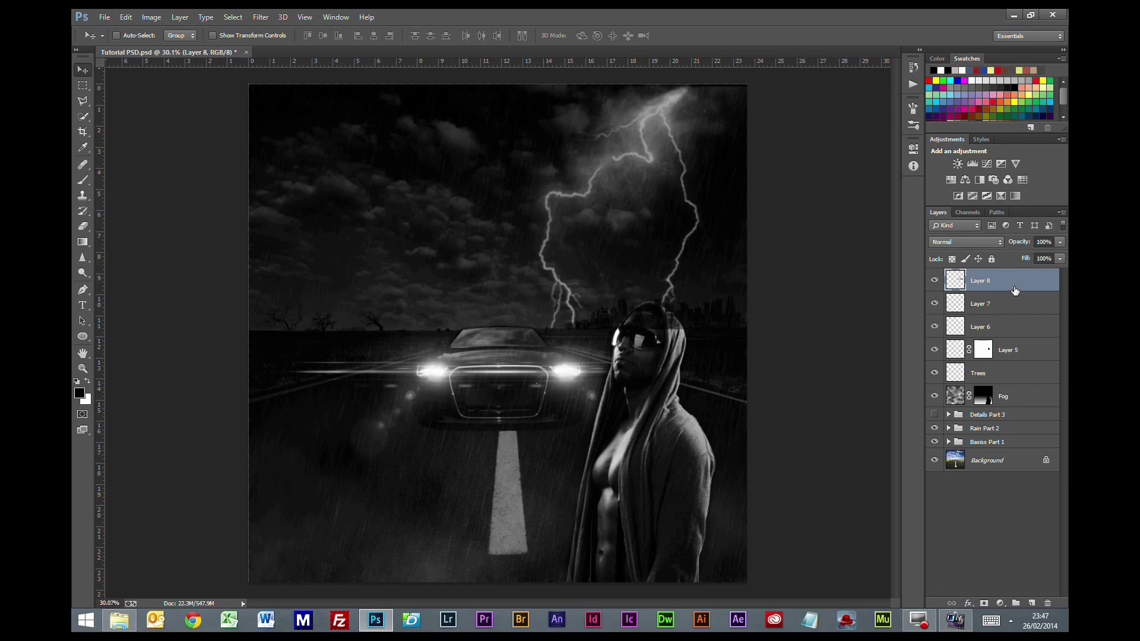
- Add a mask to Layer 8 and paint out the skyline over the hood with a small soft round brush
{"action": "left_click", "coordinate": [984, 604]}
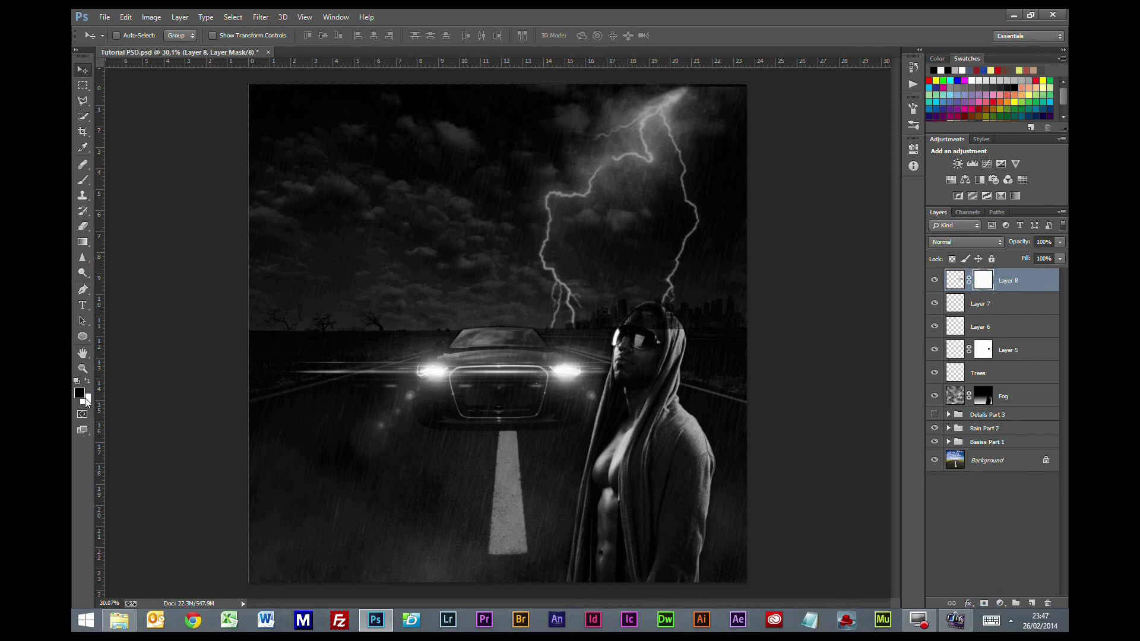
{"action": "left_click", "coordinate": [82, 179]}
{"action": "left_click", "coordinate": [131, 36]}
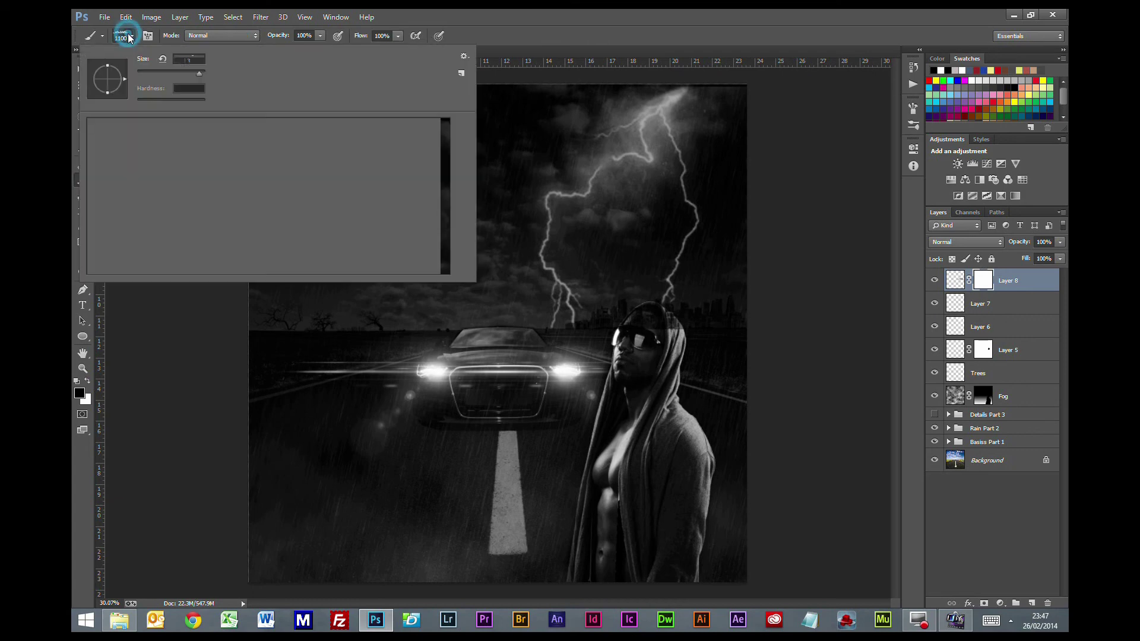
{"action": "left_click_drag", "start_coordinate": [445, 247], "coordinate": [459, 146]}
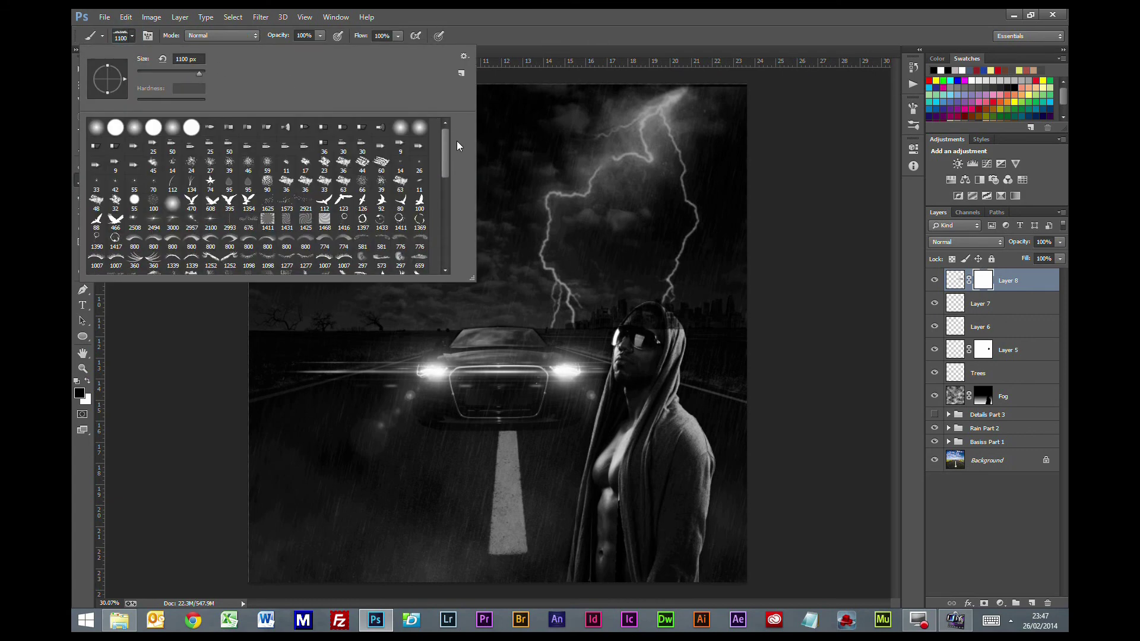
{"action": "left_click", "coordinate": [96, 128]}
{"action": "left_click", "coordinate": [489, 13]}
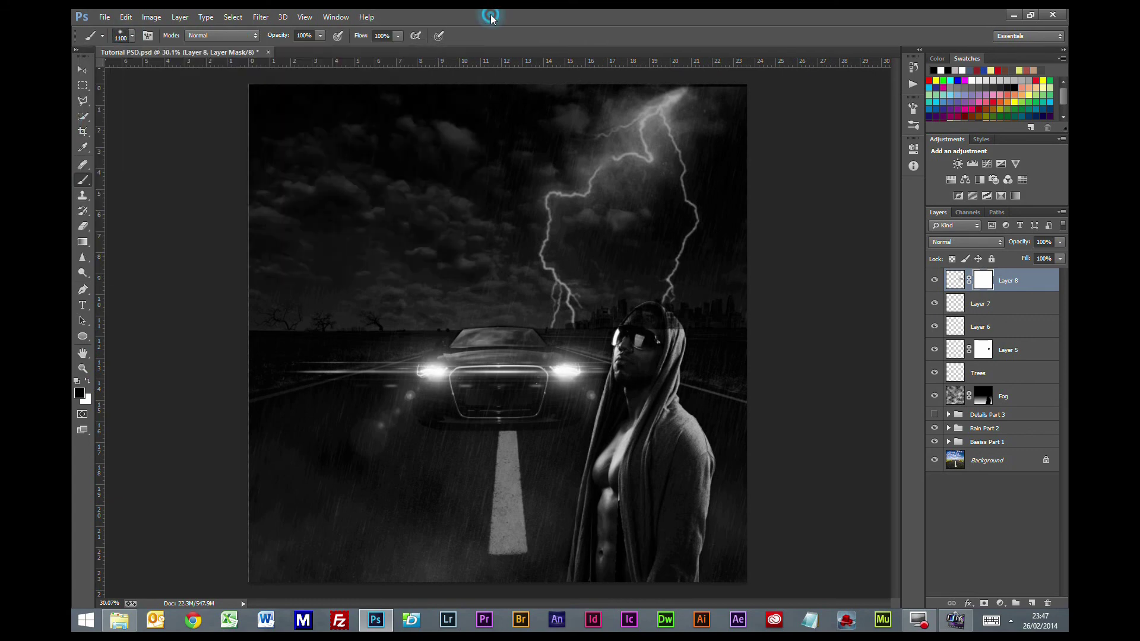
{"action": "scroll", "coordinate": [644, 239], "scroll_direction": "up", "scroll_amount": 3}
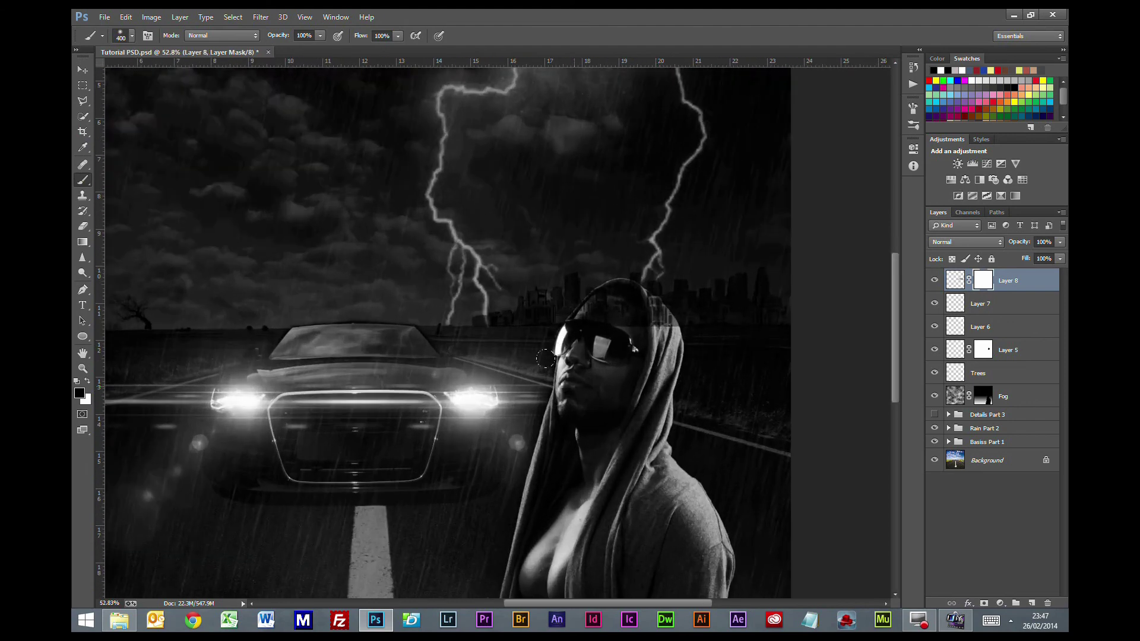
{"action": "key", "text": "bracketleft"}
{"action": "key", "text": "bracketleft"}
{"action": "key", "text": "bracketleft"}
{"action": "key", "text": "bracketleft"}
{"action": "mouse_move", "coordinate": [628, 301]}
{"action": "left_mouse_down"}
{"action": "mouse_move", "coordinate": [612, 316]}
{"action": "mouse_move", "coordinate": [574, 314]}
{"action": "mouse_move", "coordinate": [656, 308]}
{"action": "mouse_move", "coordinate": [645, 308]}
{"action": "mouse_move", "coordinate": [654, 335]}
{"action": "mouse_move", "coordinate": [641, 305]}
{"action": "mouse_move", "coordinate": [616, 291]}
{"action": "left_mouse_up"}
{"action": "scroll", "coordinate": [616, 290], "scroll_direction": "up", "scroll_amount": 5}
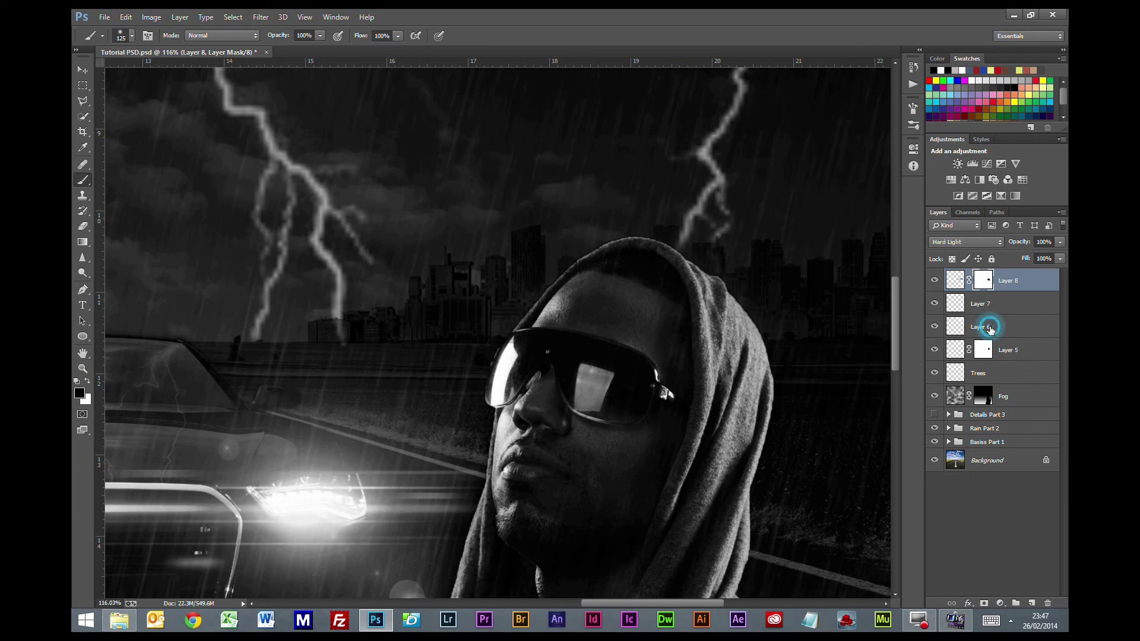
- Toggle the glow, car reflection, skyline and lightning layers off and on to check each
{"action": "left_click", "coordinate": [990, 330]}
{"action": "left_click", "coordinate": [936, 326]}
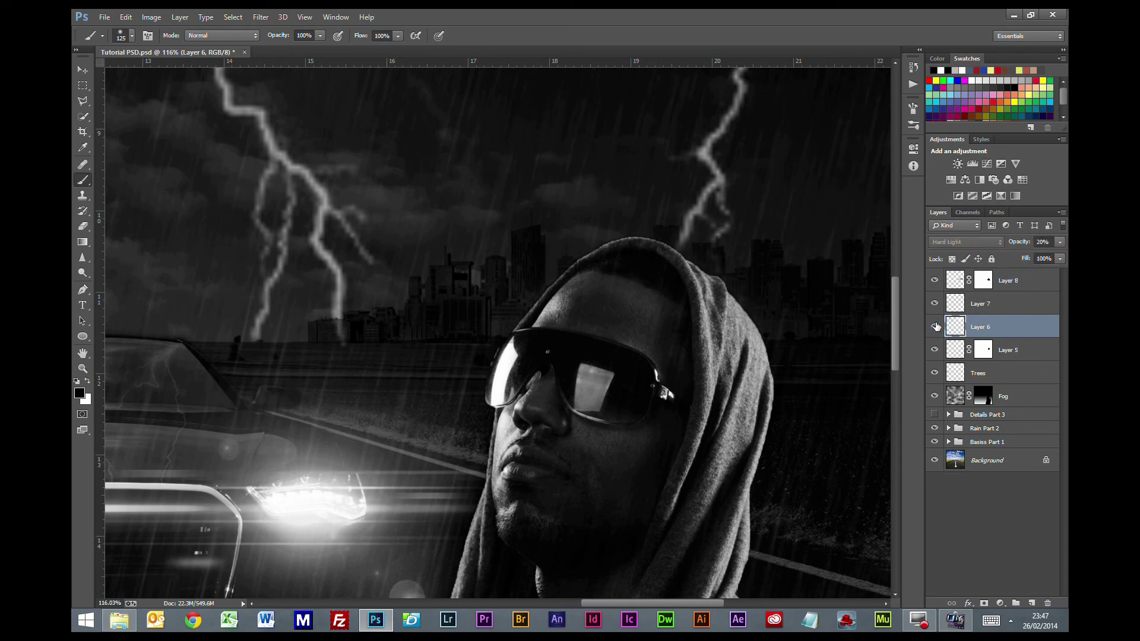
{"action": "left_click", "coordinate": [936, 326]}
{"action": "left_click", "coordinate": [936, 304]}
{"action": "left_click", "coordinate": [936, 304]}
{"action": "left_click", "coordinate": [934, 280]}
{"action": "left_click", "coordinate": [935, 280]}
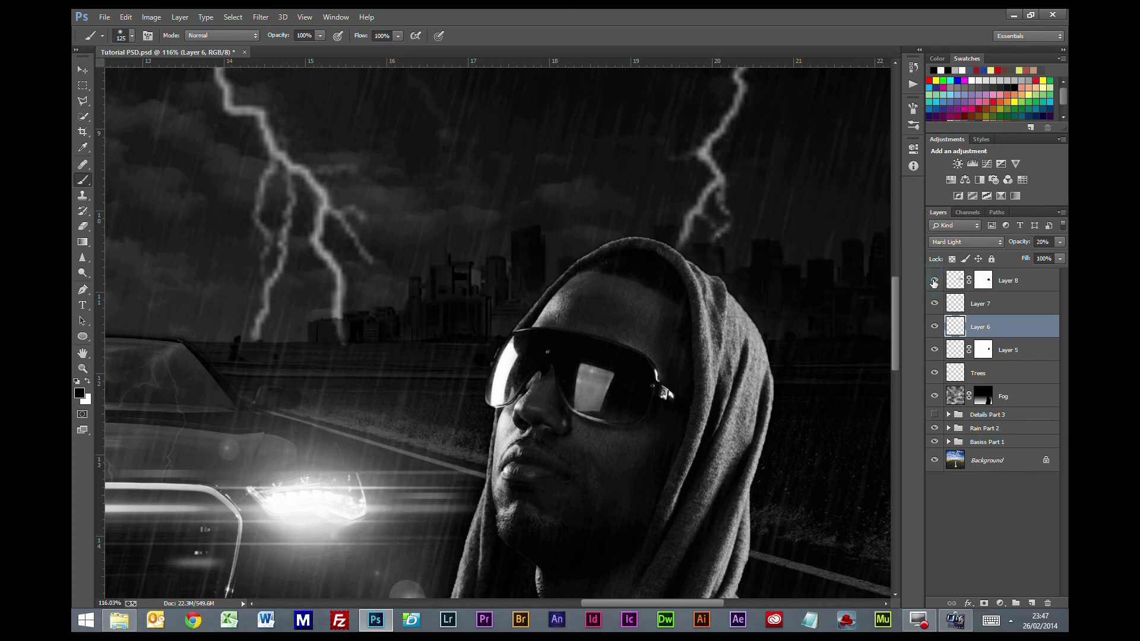
{"action": "left_click", "coordinate": [935, 350]}
{"action": "left_click", "coordinate": [934, 350]}
- On Layer 5's mask, paint out stray lightning at the left bolt's base and over the hood
{"action": "left_click", "coordinate": [980, 351]}
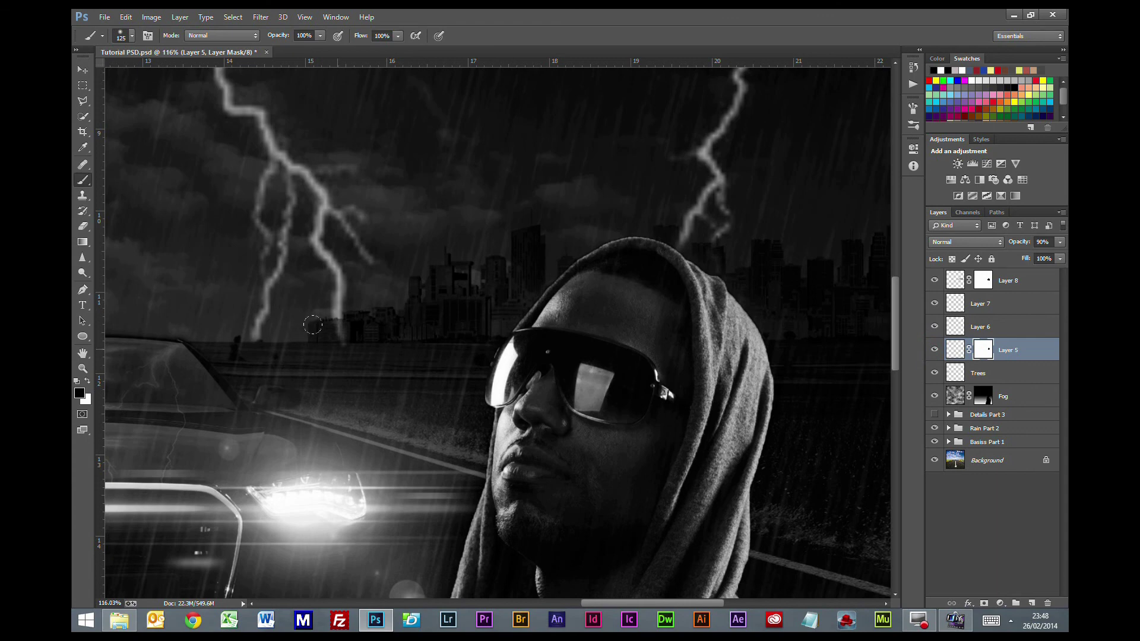
{"action": "mouse_move", "coordinate": [338, 346]}
{"action": "left_mouse_down"}
{"action": "mouse_move", "coordinate": [339, 314]}
{"action": "mouse_move", "coordinate": [322, 344]}
{"action": "left_mouse_up"}
{"action": "left_click", "coordinate": [341, 349]}
{"action": "scroll", "coordinate": [674, 277], "scroll_direction": "up", "scroll_amount": 3}
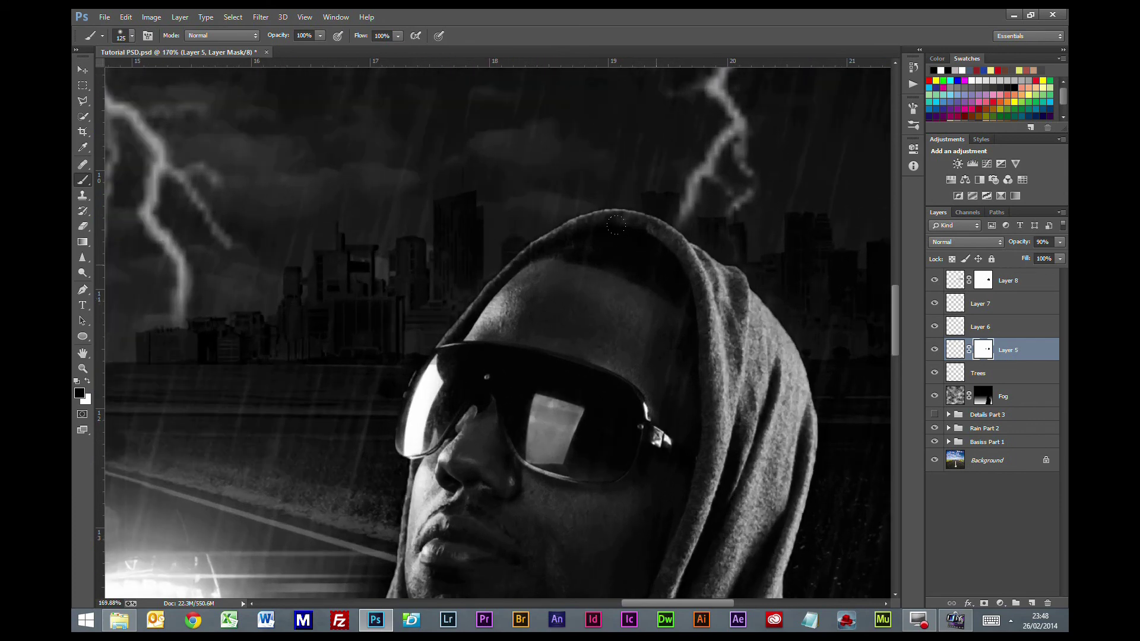
{"action": "left_click", "coordinate": [642, 249]}
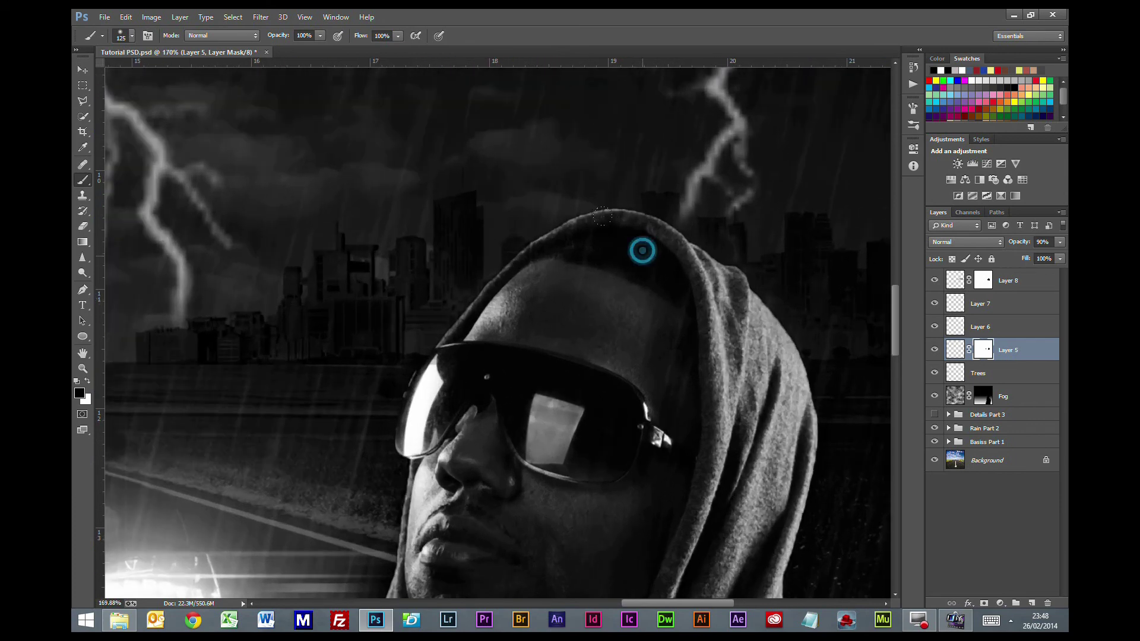
{"action": "left_click", "coordinate": [656, 263]}
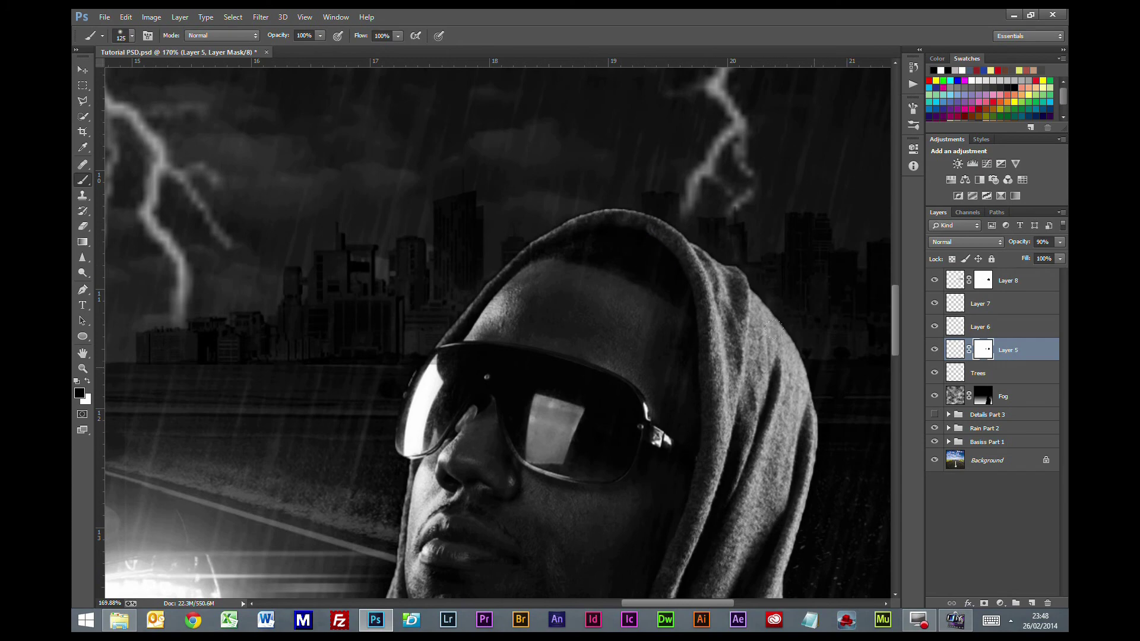
{"action": "scroll", "coordinate": [808, 308], "scroll_direction": "down", "scroll_amount": 6}
{"action": "scroll", "coordinate": [811, 374], "scroll_direction": "down", "scroll_amount": 2}
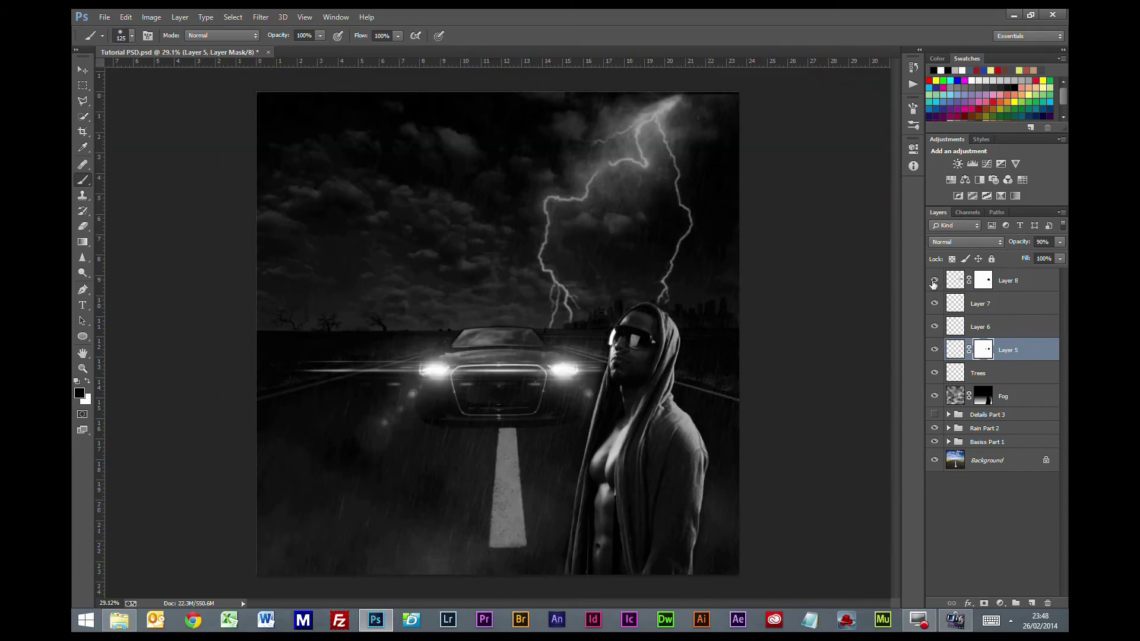
- Hide the detail layers, then re-show fog, trees, lightning, glow, car reflection and skyline one by one
{"action": "left_click_drag", "start_coordinate": [935, 280], "coordinate": [935, 393]}
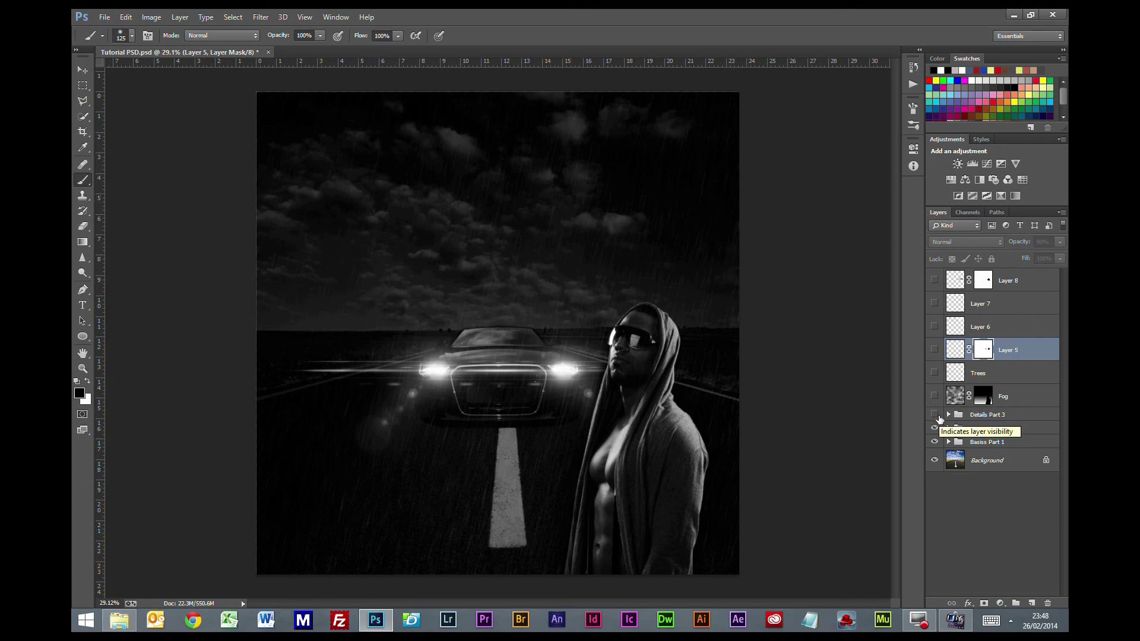
{"action": "left_click", "coordinate": [934, 398]}
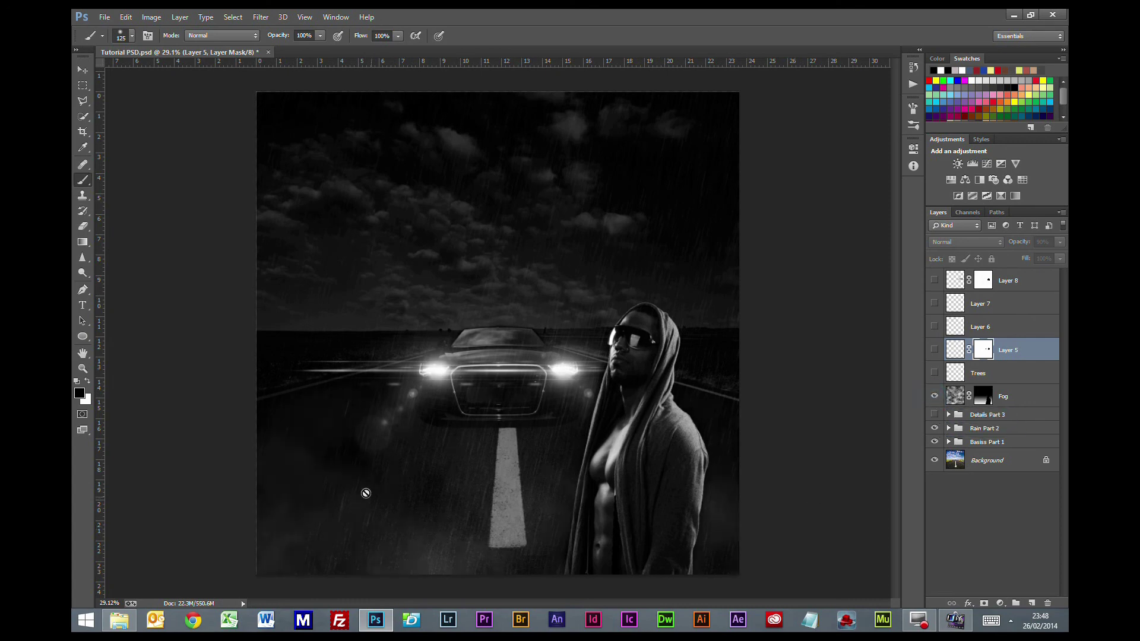
{"action": "left_click", "coordinate": [935, 374]}
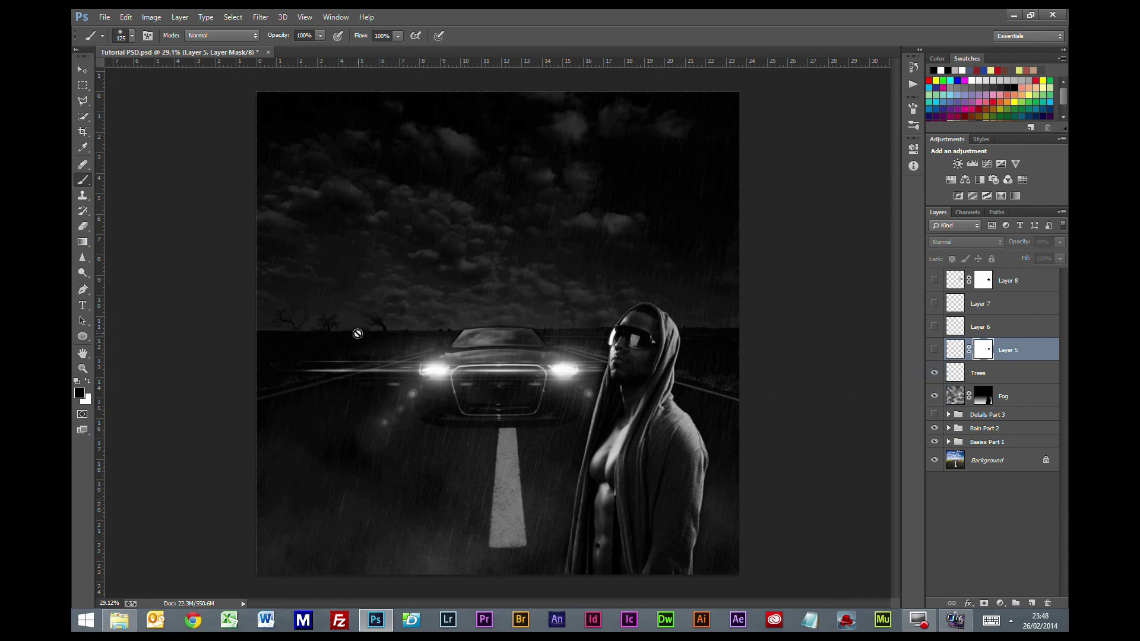
{"action": "left_click", "coordinate": [935, 350]}
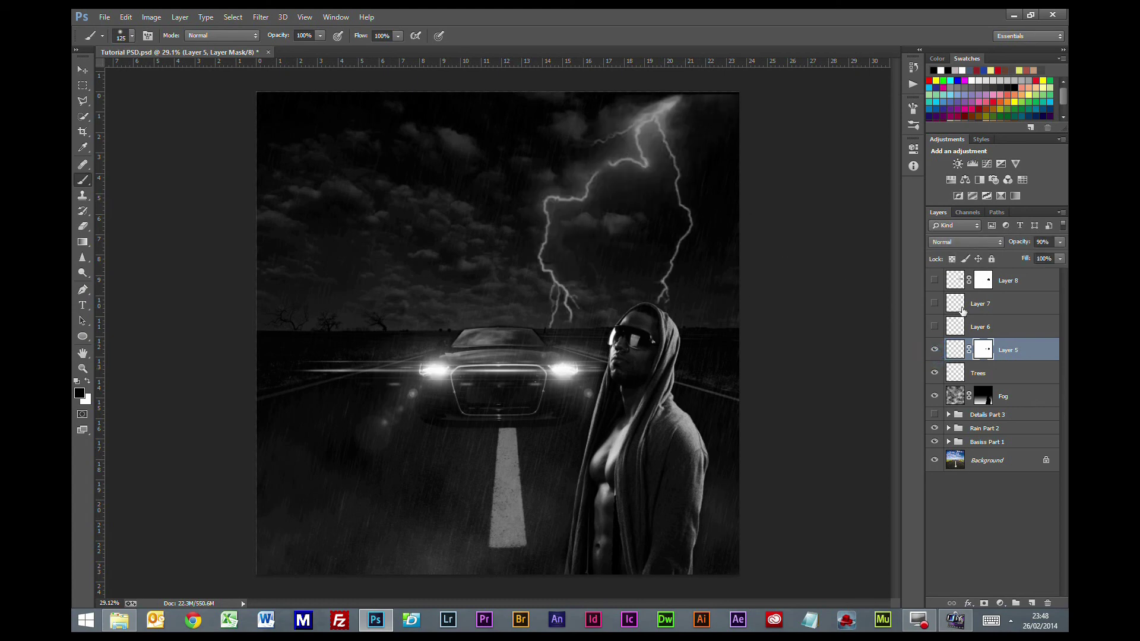
{"action": "left_click", "coordinate": [934, 327]}
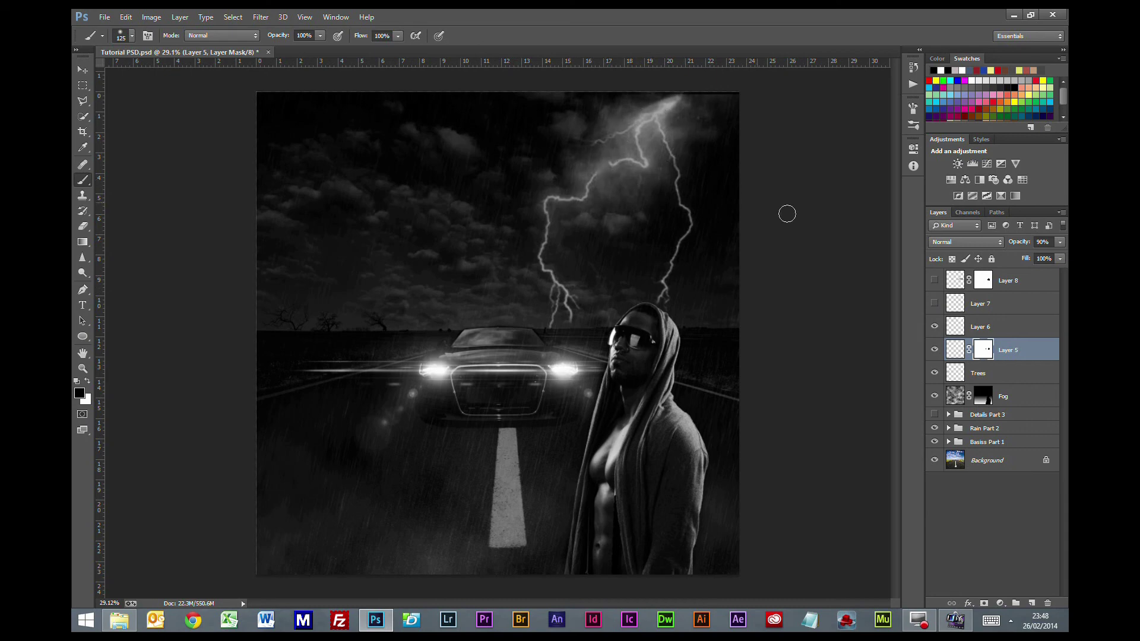
{"action": "left_click", "coordinate": [935, 303]}
{"action": "left_click", "coordinate": [935, 304]}
{"action": "left_click", "coordinate": [935, 304]}
{"action": "left_click", "coordinate": [935, 280]}
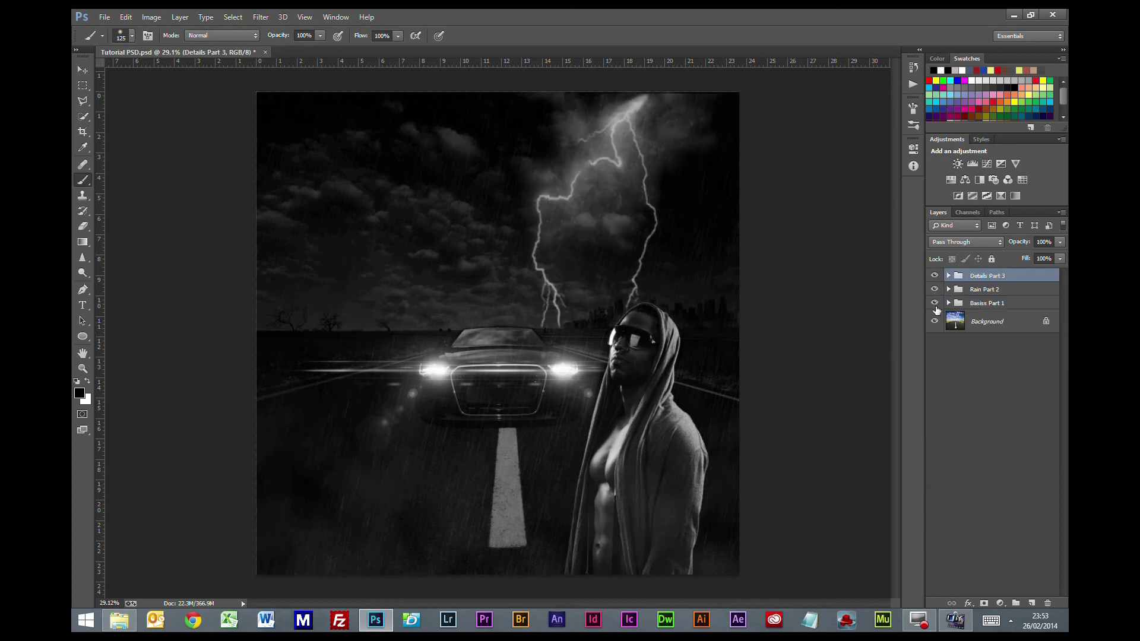
{"action": "left_click", "coordinate": [935, 277]}
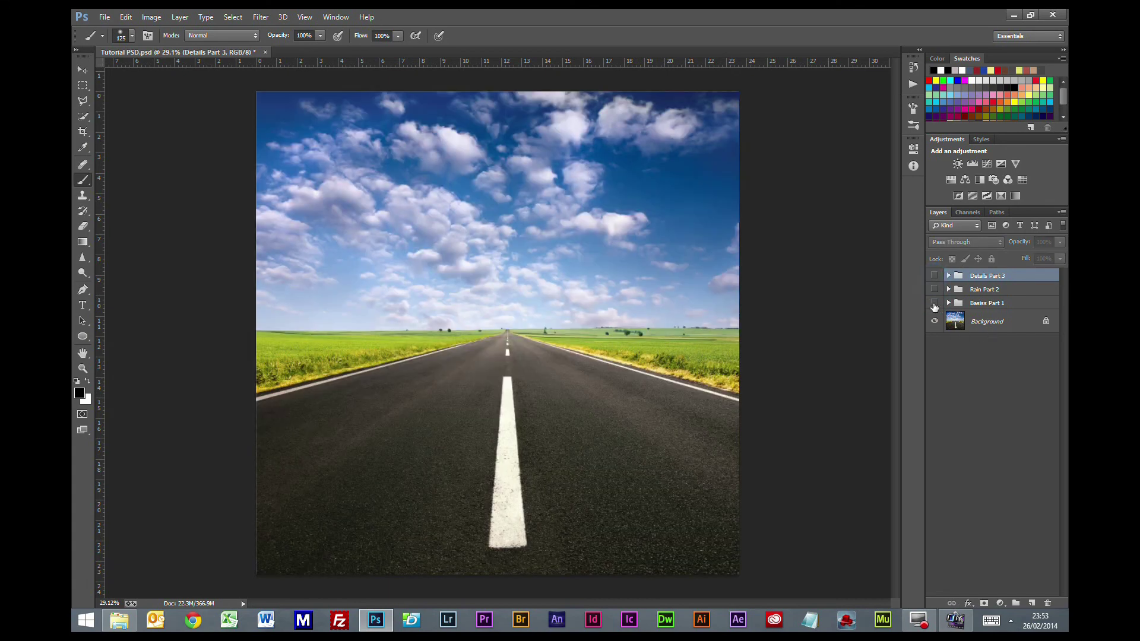
{"action": "left_click", "coordinate": [935, 303]}
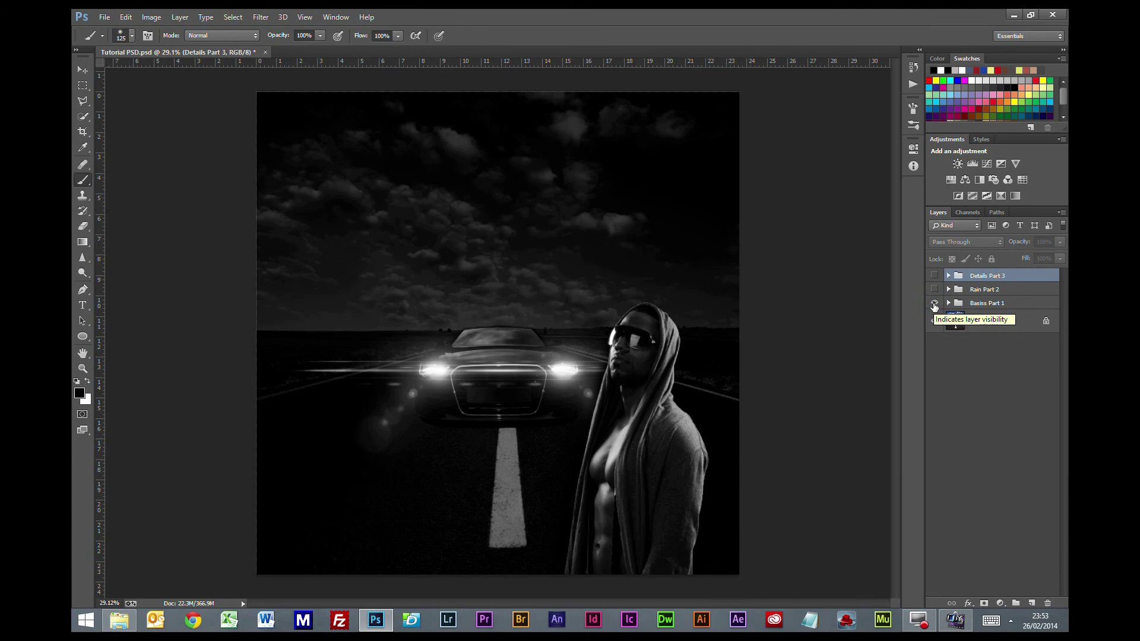
{"action": "left_click", "coordinate": [935, 290]}
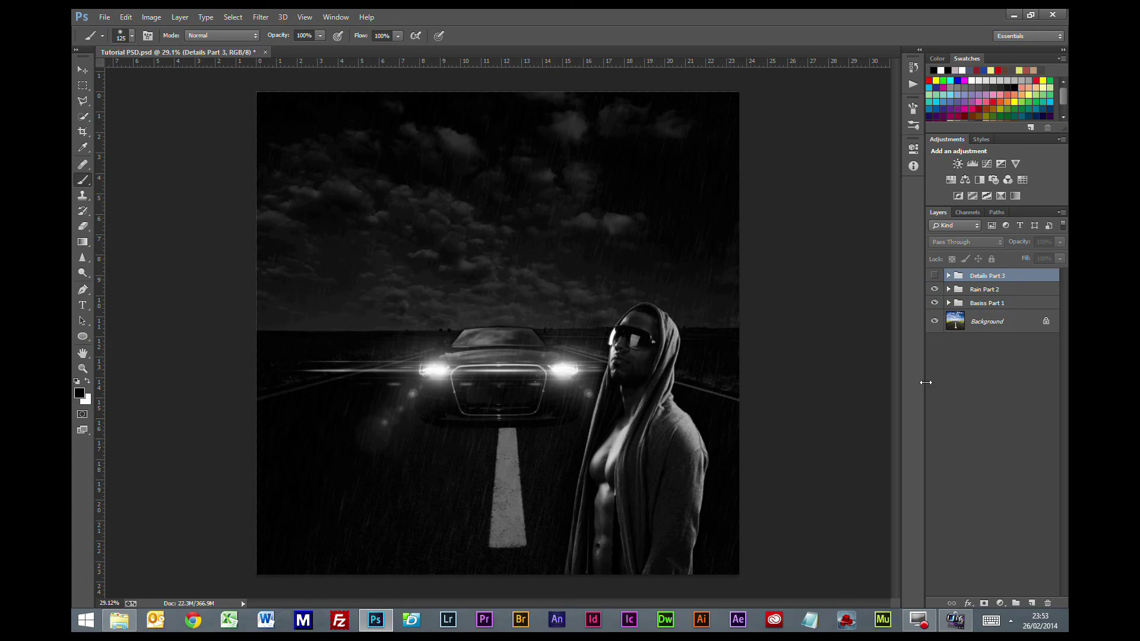
{"action": "left_click", "coordinate": [935, 276]}
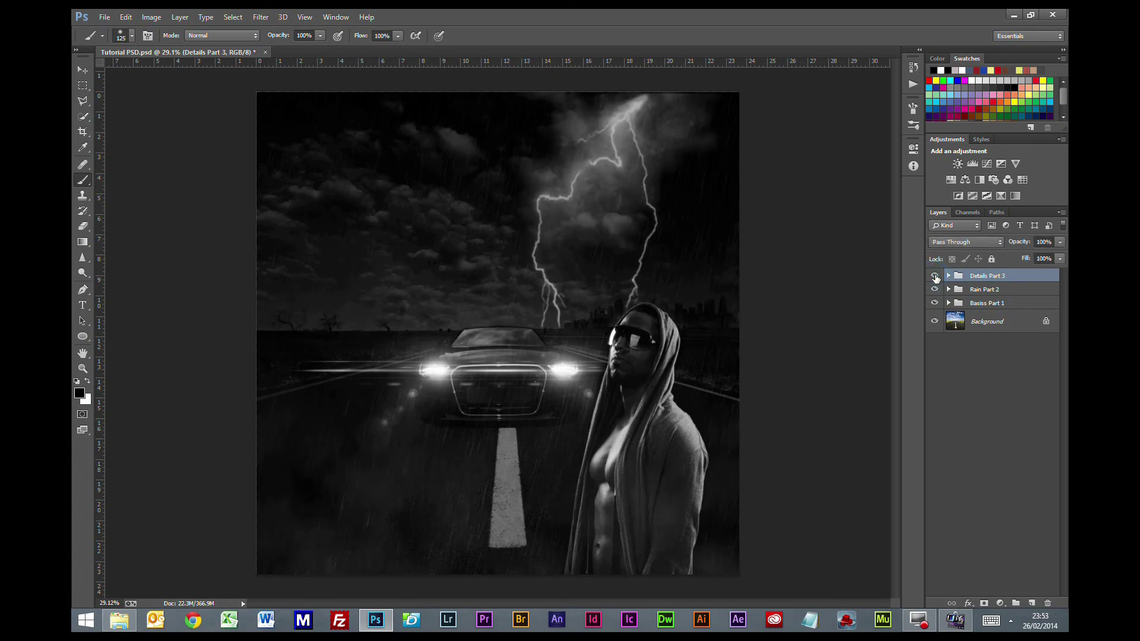